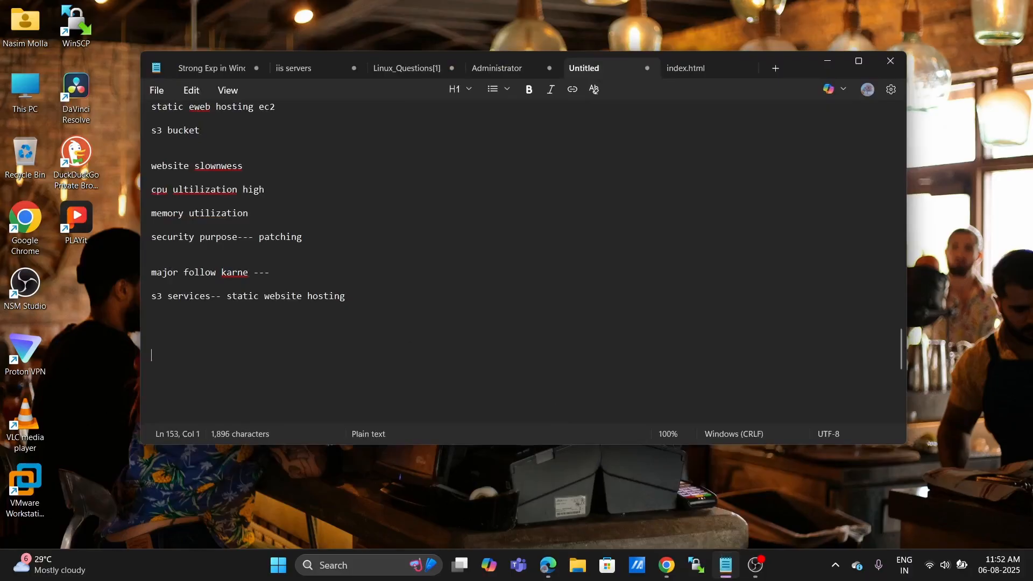
Add the heading "---- day 9 ---" below the existing notes at the end of the untitled document.
key("Return")
type("---- day ")
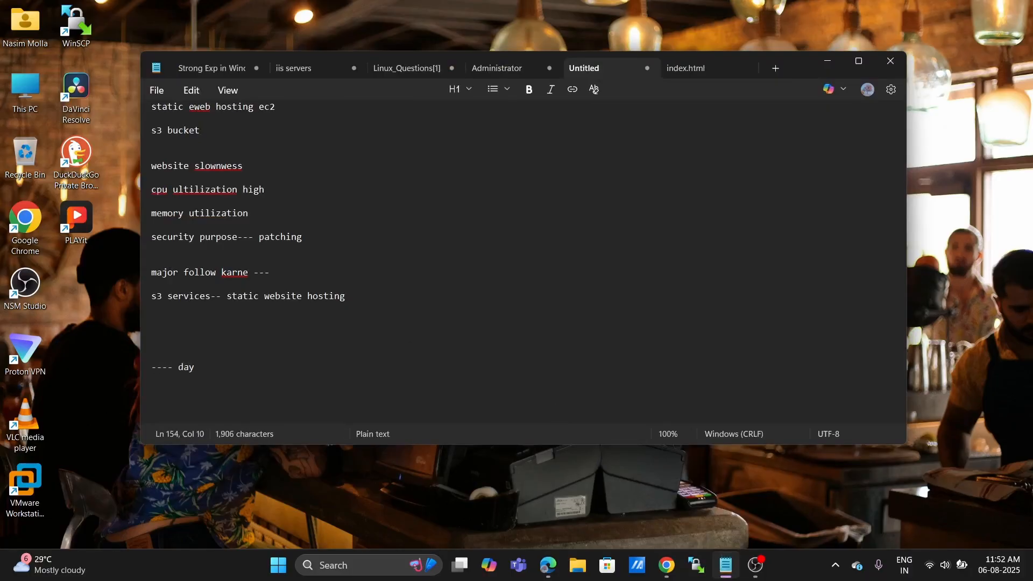
type("9 ---")
key("Return")
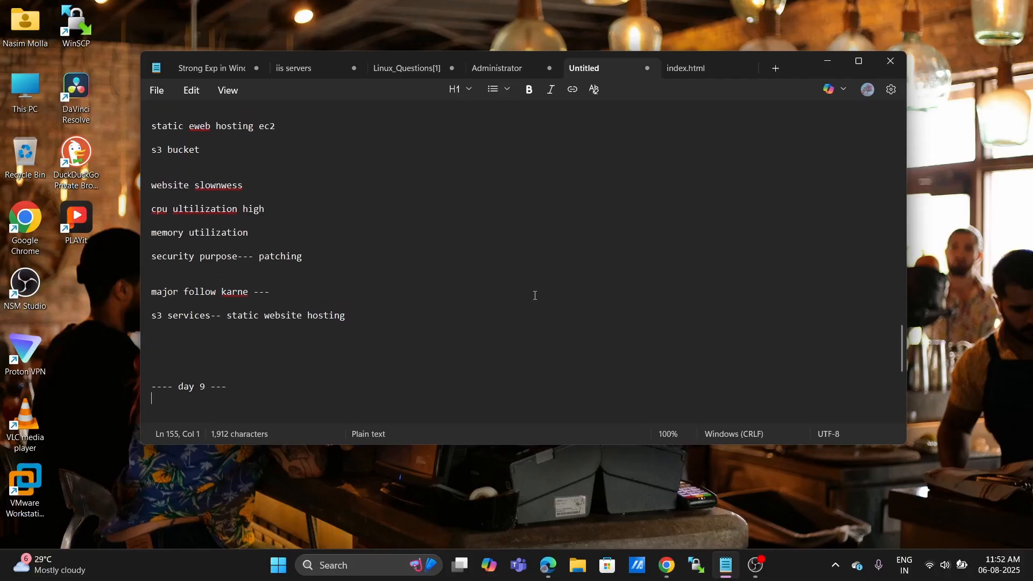
scroll(535, 296, "up", 1)
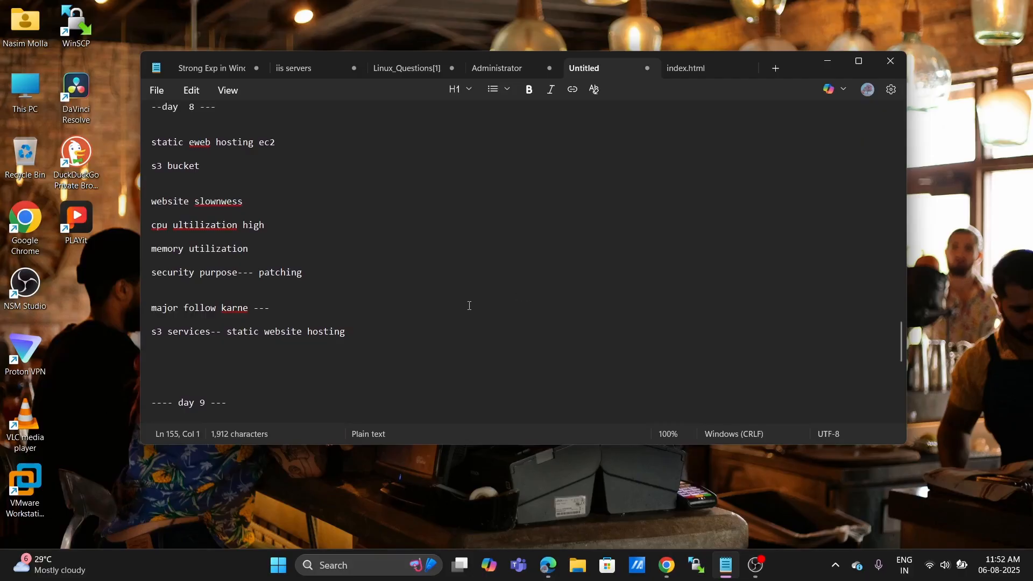
scroll(469, 305, "down", 2)
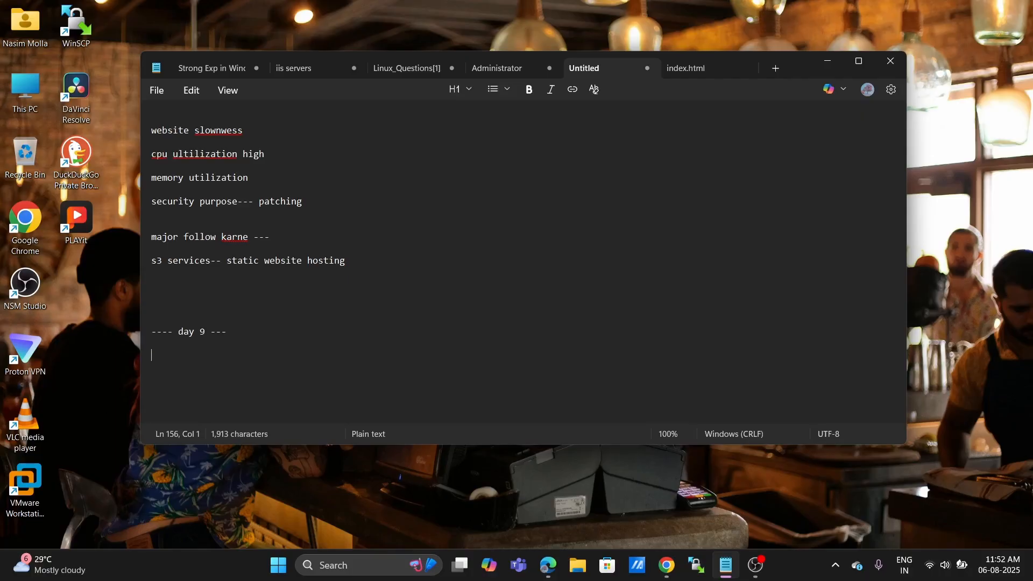
Add the topic line "s3 versioning---" under the day 9 heading, followed by blank lines.
type("s3 version")
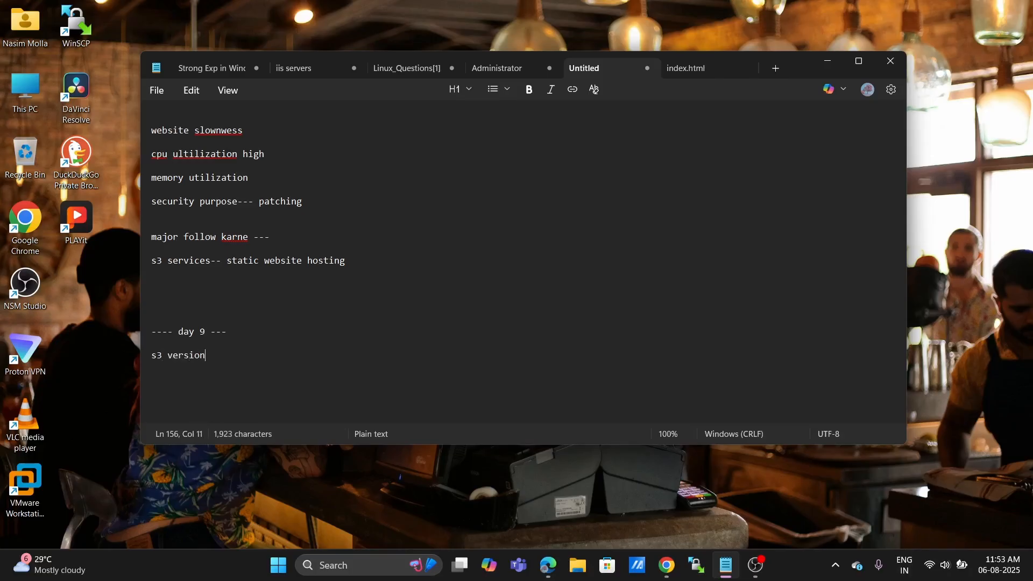
type("ing ---")
key("Return")
key("Return")
scroll(469, 306, "up", 3, "ctrl")
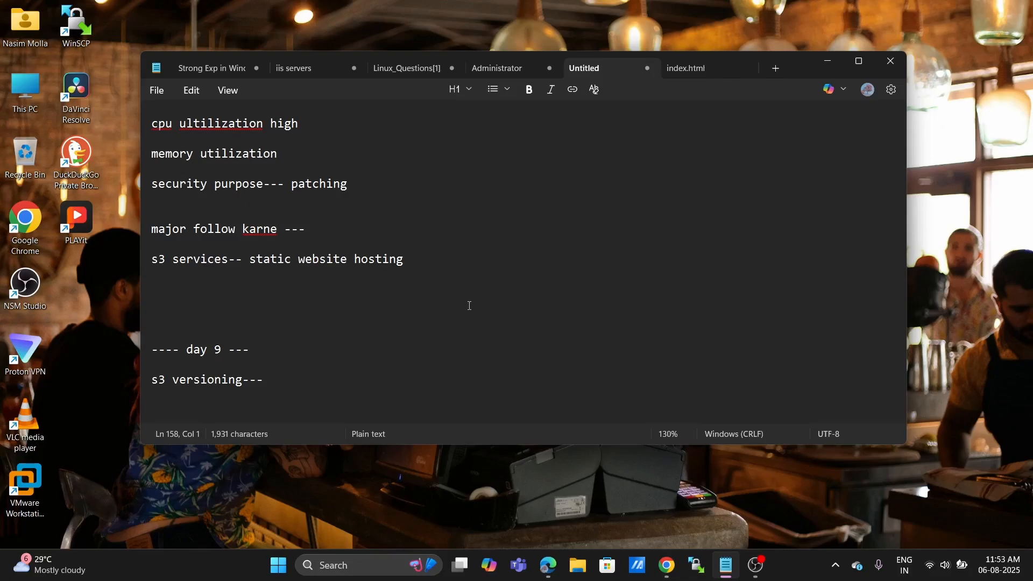
key("Return")
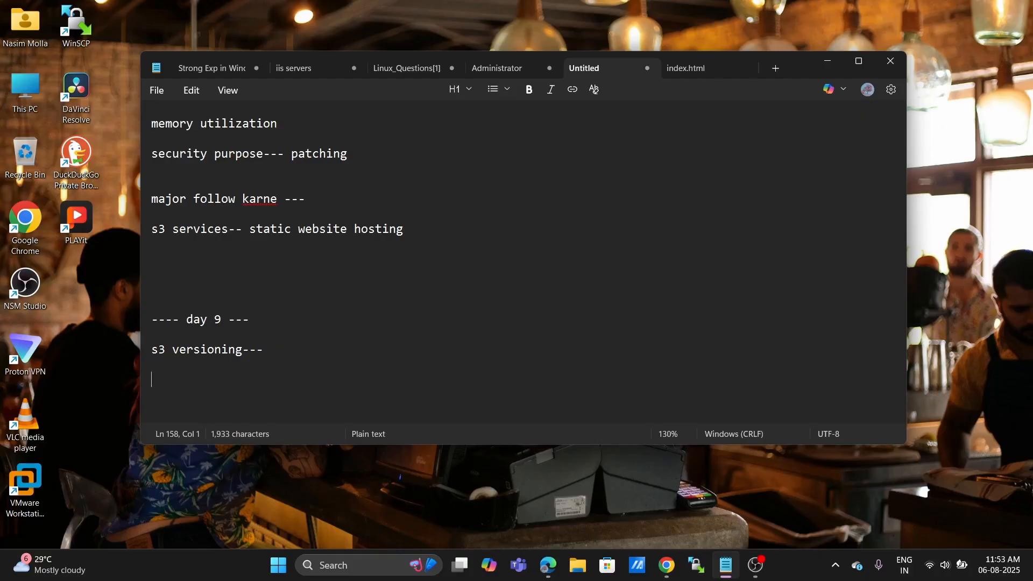
Write "ek code hum apne s3 bucket me upload" on a new line below the s3 versioning topic.
type("r")
key("BackSpace")
type("ek cide")
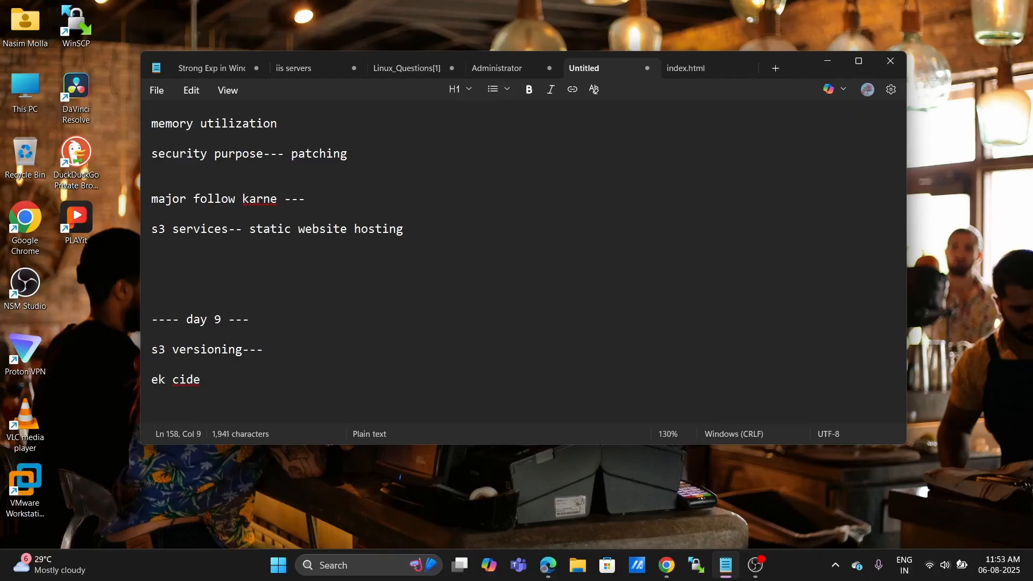
key("BackSpace")
key("BackSpace")
key("BackSpace")
key("BackSpace")
type("ode")
type("hum apne ")
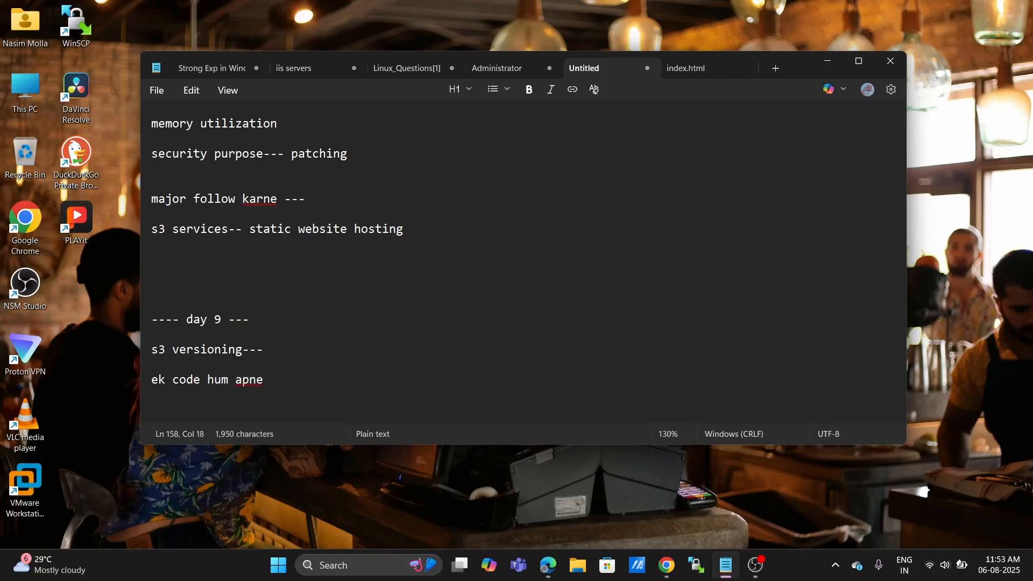
type("s3 b")
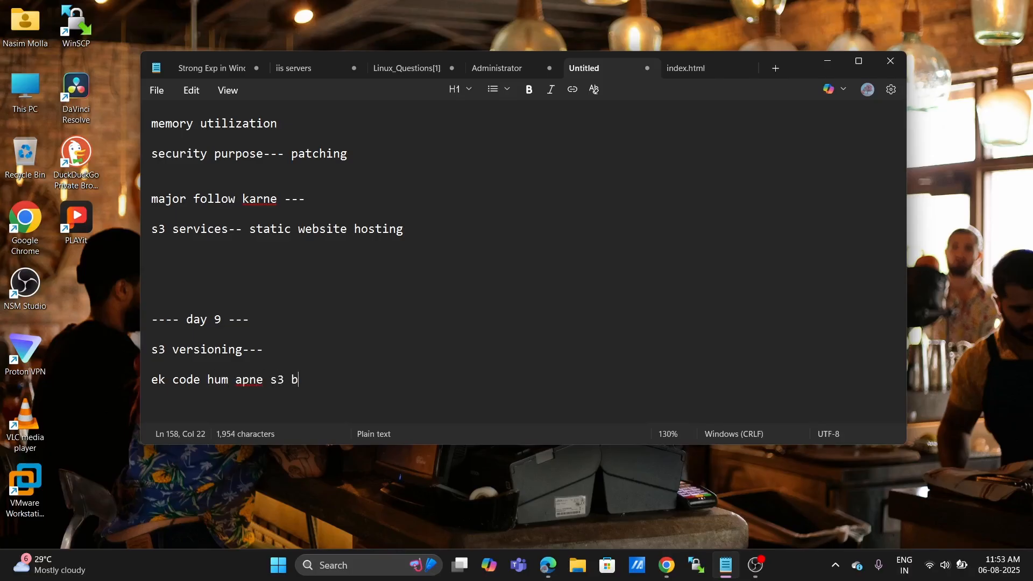
type("ucket me ")
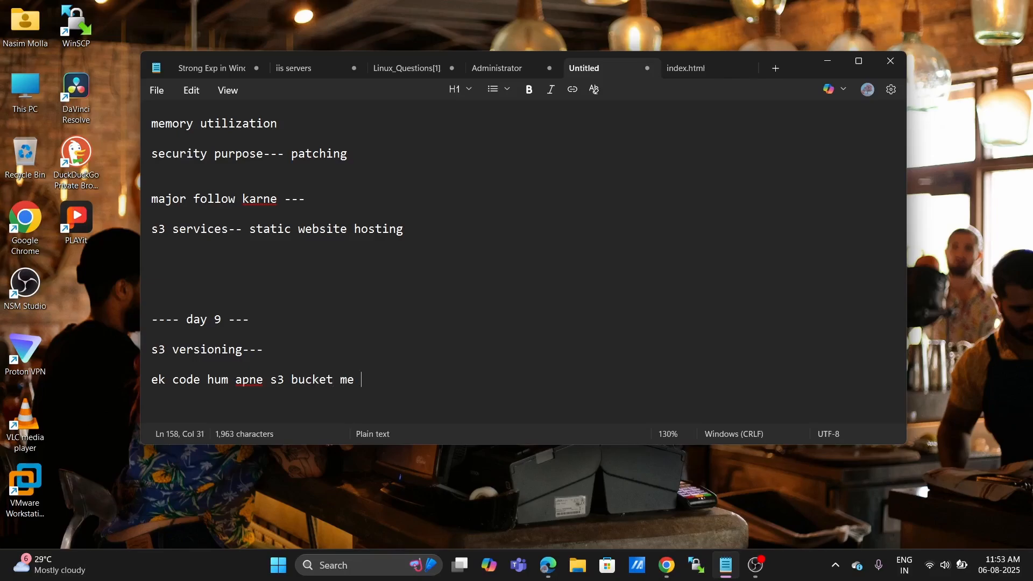
type("upload ")
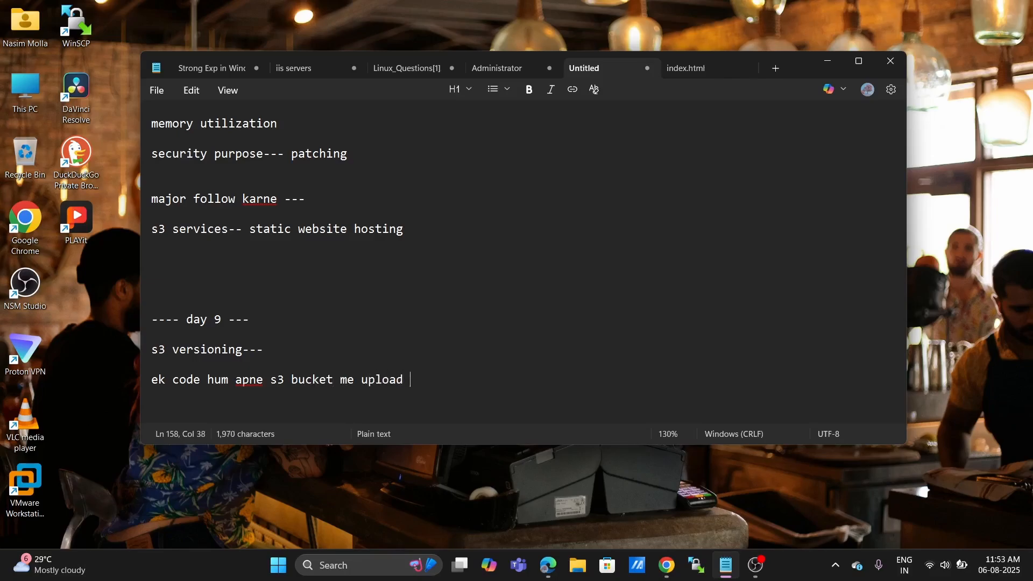
Continue the upload line with "--- jab live website ---" and leave a blank line below it.
type("---")
type("li")
key("BackSpace")
key("BackSpace")
type("jav")
key("BackSpace")
type("b live websiye=")
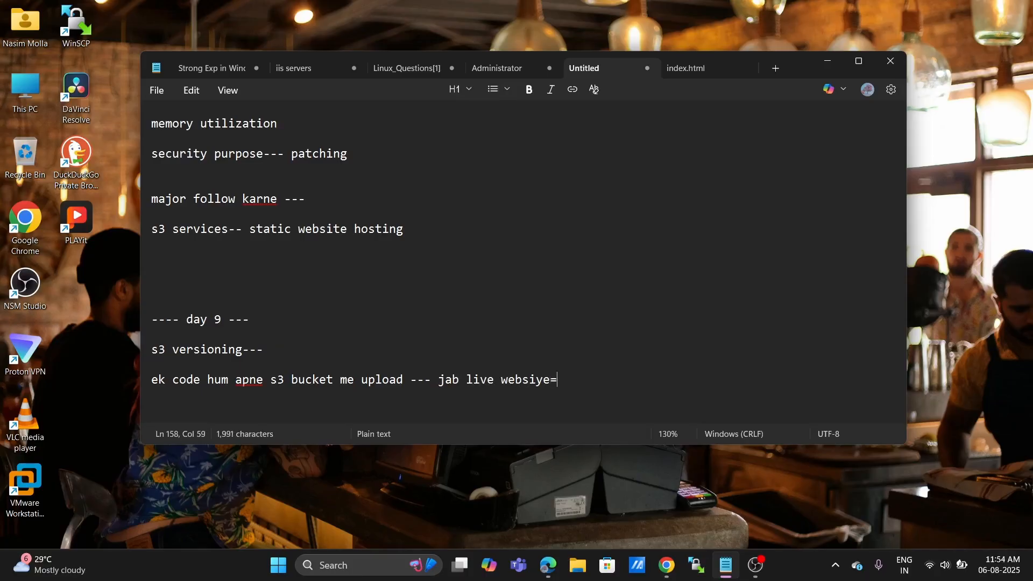
key("BackSpace")
key("BackSpace")
key("BackSpace")
type("te")
type("---")
key("Return")
key("Return")
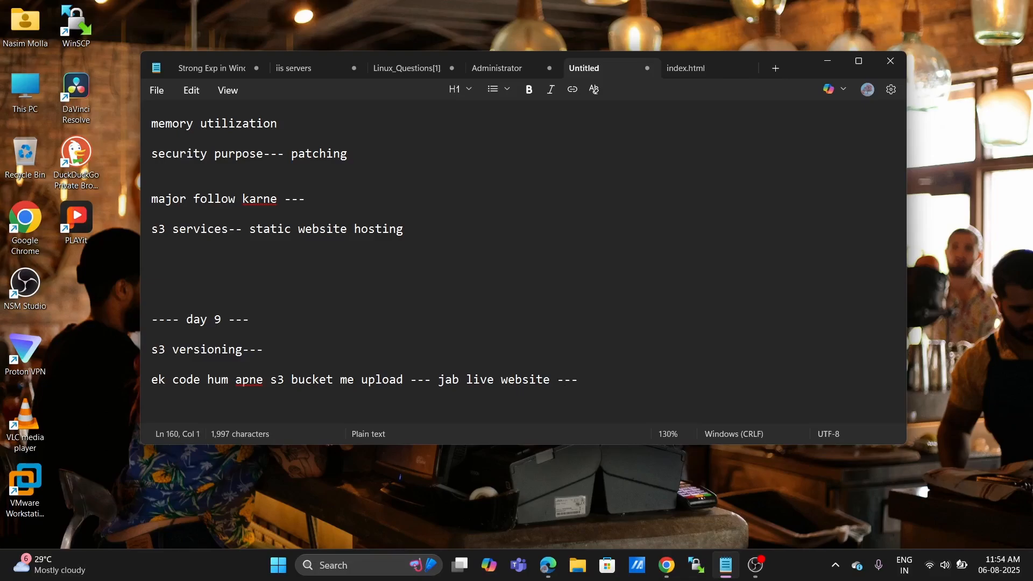
Add the word "mangaer" as its own line, followed by blank lines.
type("mangaer")
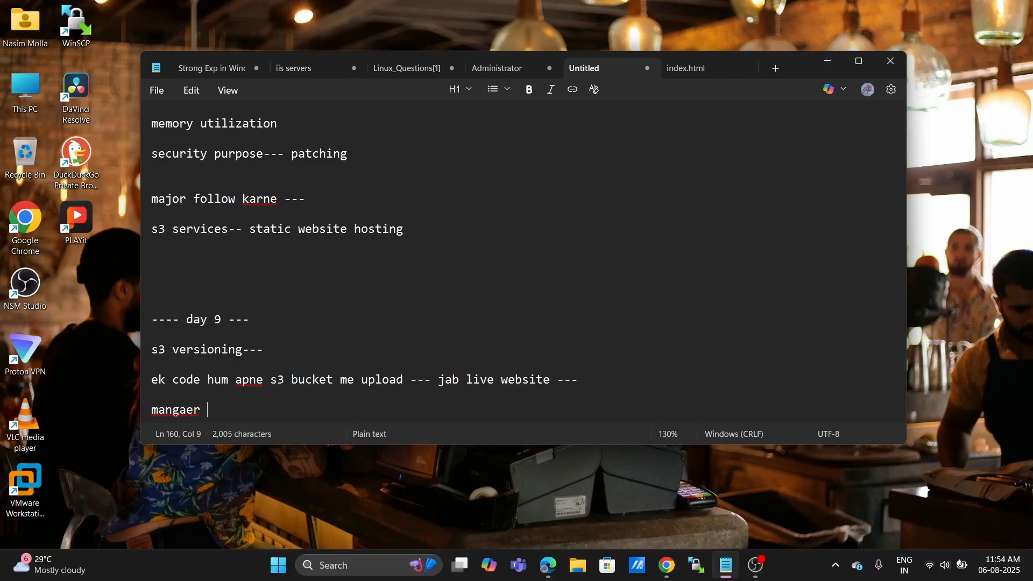
key("Return")
key("Return")
key("Return")
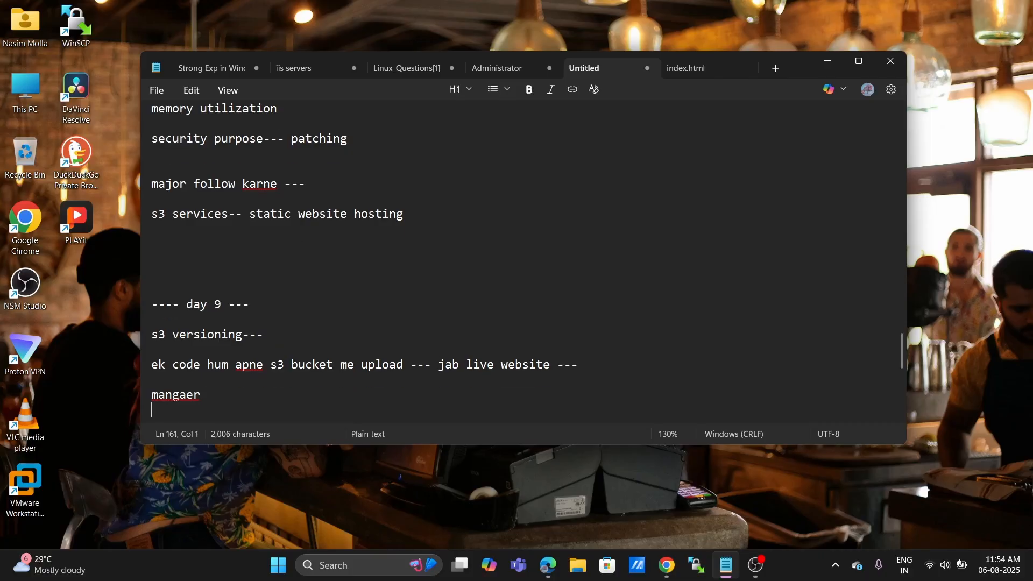
Write the line "roolback version 2--- version 1 switch back in aws ----" and add blank lines after it.
type("roolback")
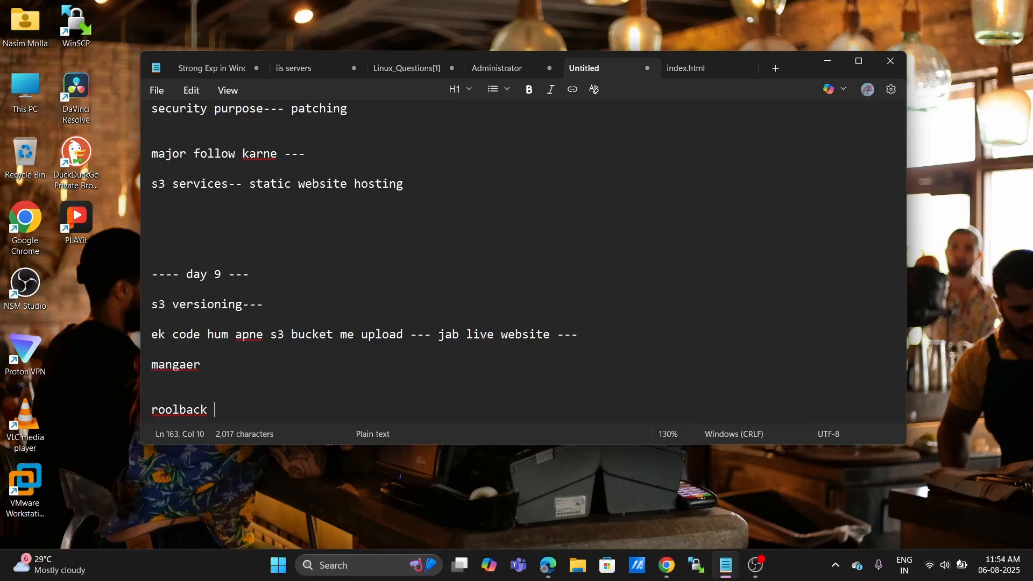
type("version")
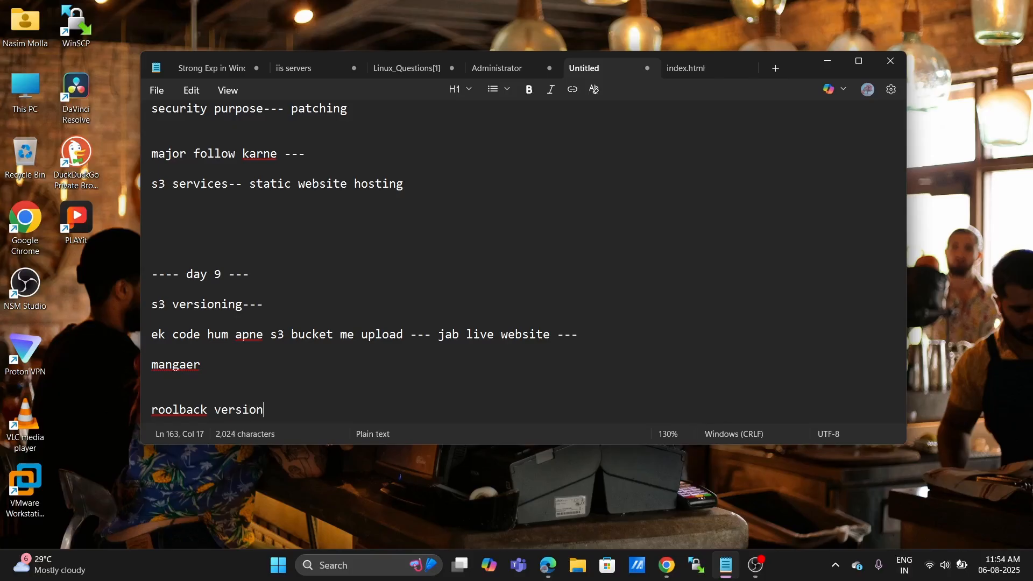
type(" 2")
type("--- ")
type("version 1 ")
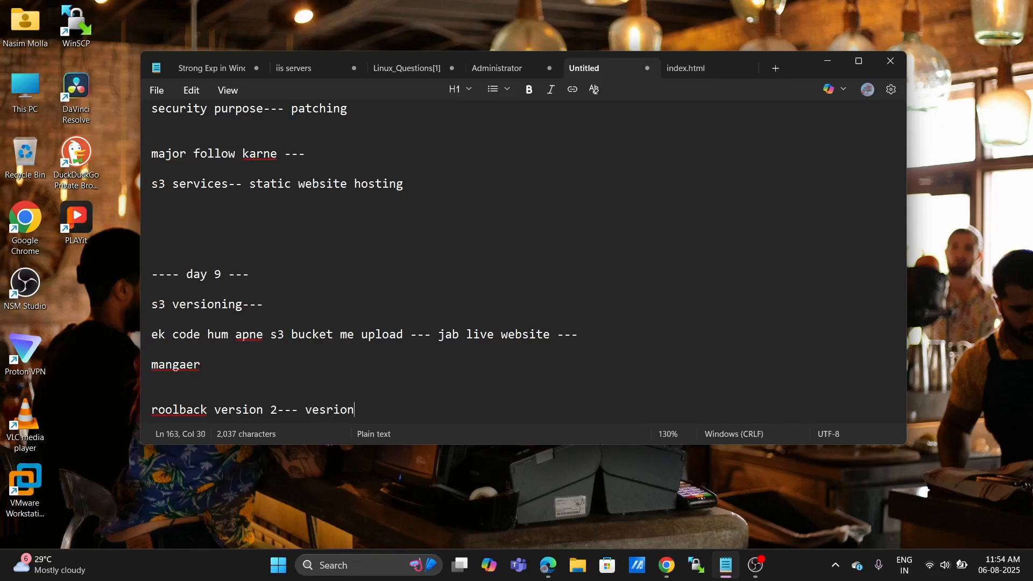
type("switch back ")
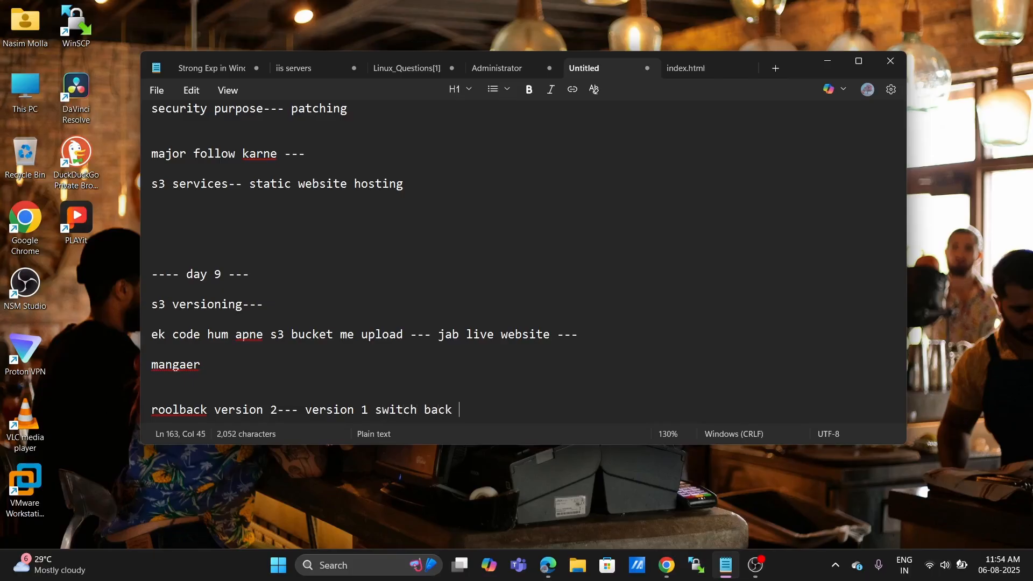
type("in aws ----")
key("Return")
key("Return")
key("Return")
key("Return")
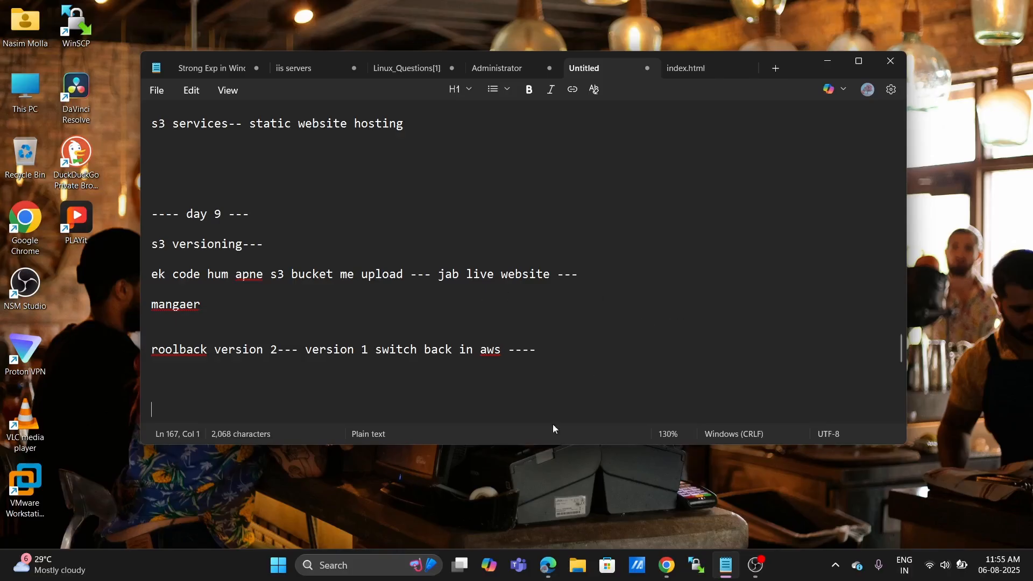
Add the line "static website or daynamic websites" at the end of the day 9 notes, followed by blank lines.
left_click(669, 563)
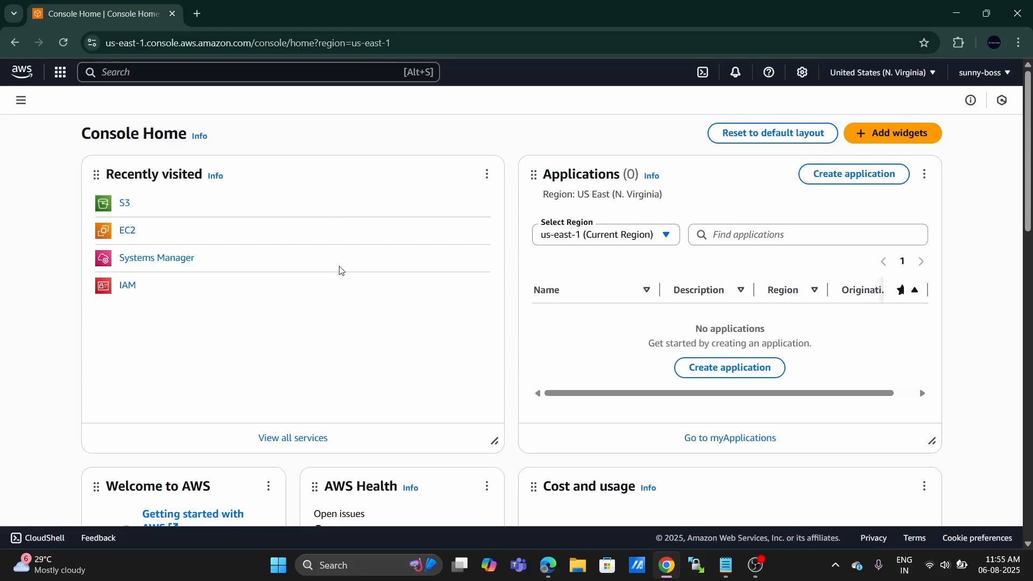
key("alt+Tab")
type("static ")
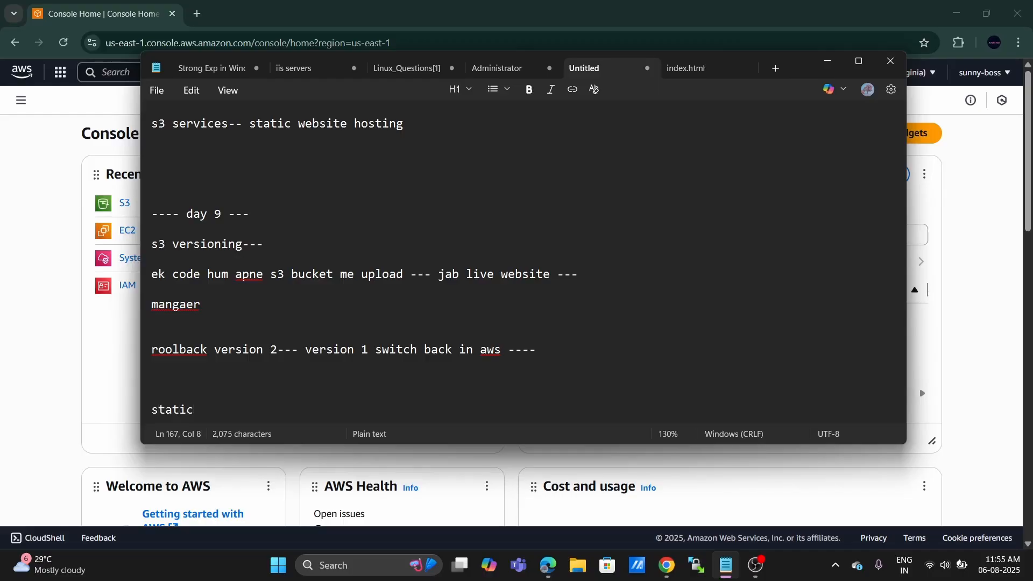
type("webs")
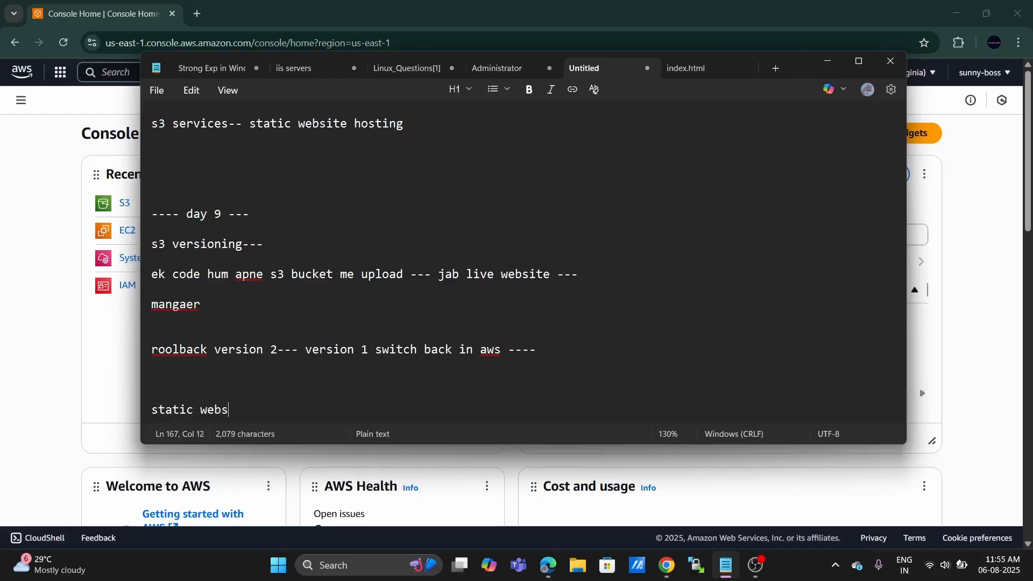
type("ite or dyan")
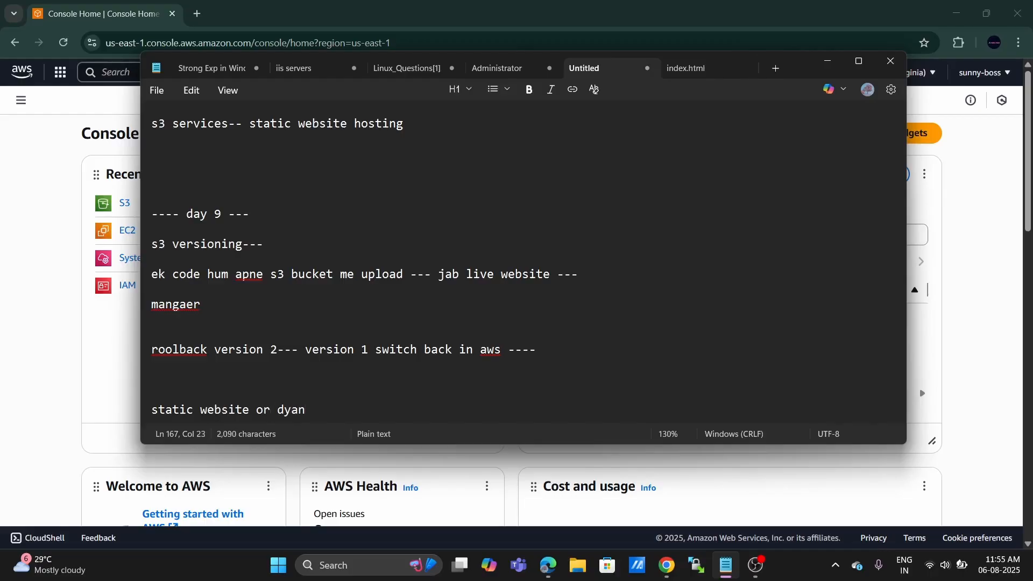
key("BackSpace")
key("BackSpace")
key("BackSpace")
type("ya")
key("BackSpace")
key("BackSpace")
type("aynamic websites")
key("Return")
key("Return")
key("Return")
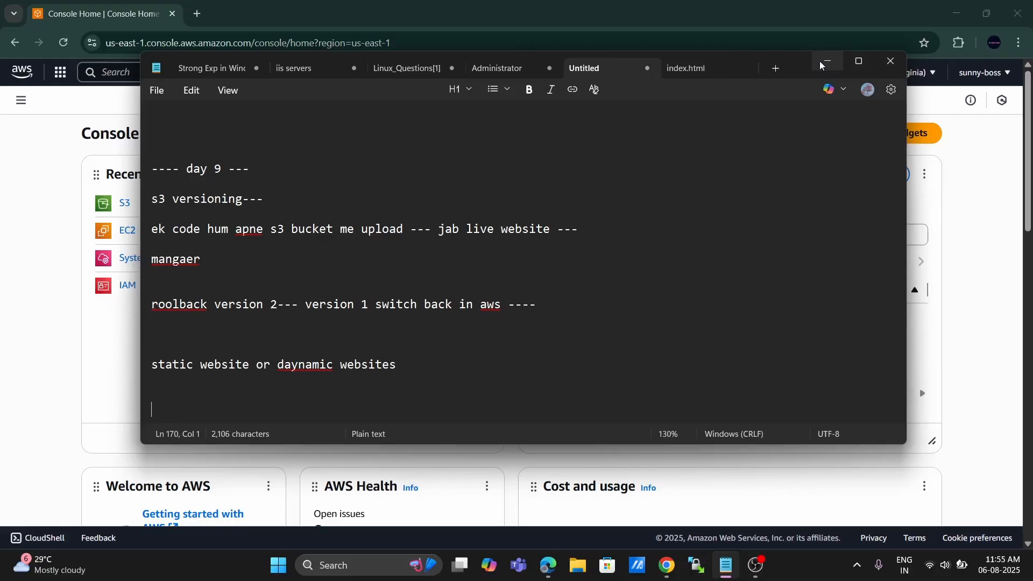
Switch to the AWS console in Chrome and start creating a new bucket in S3.
left_click(822, 65)
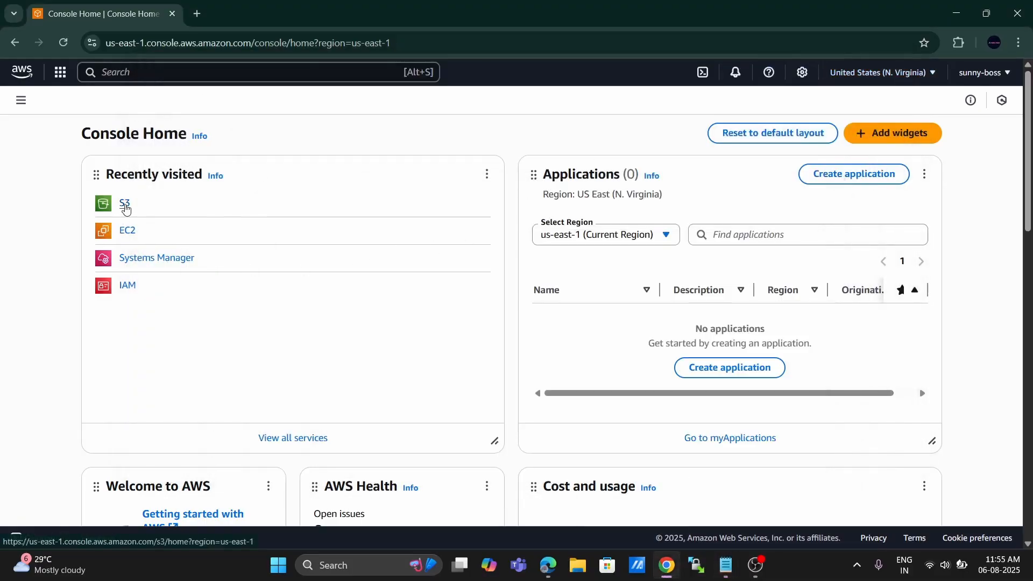
left_click(125, 208)
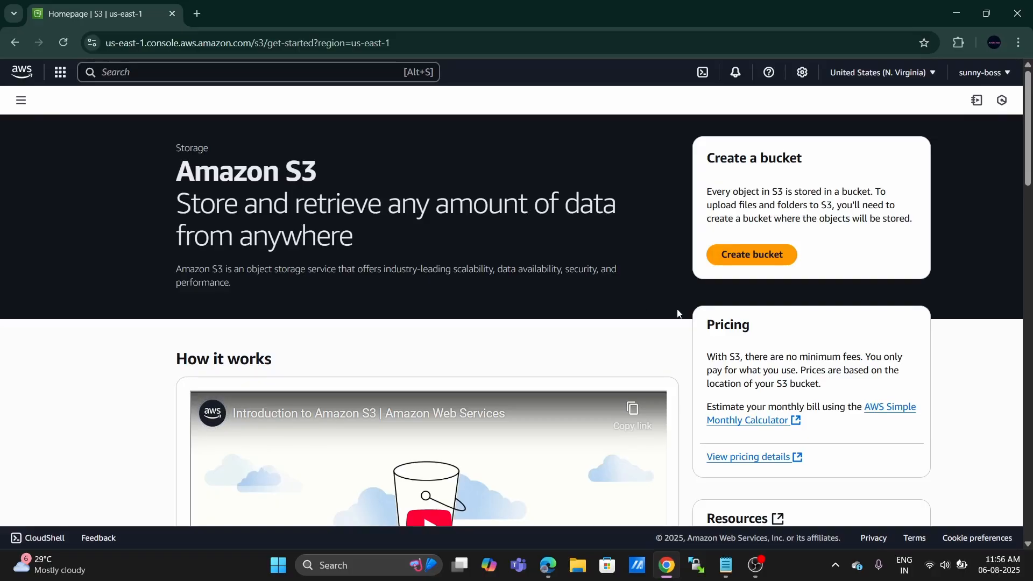
left_click(770, 257)
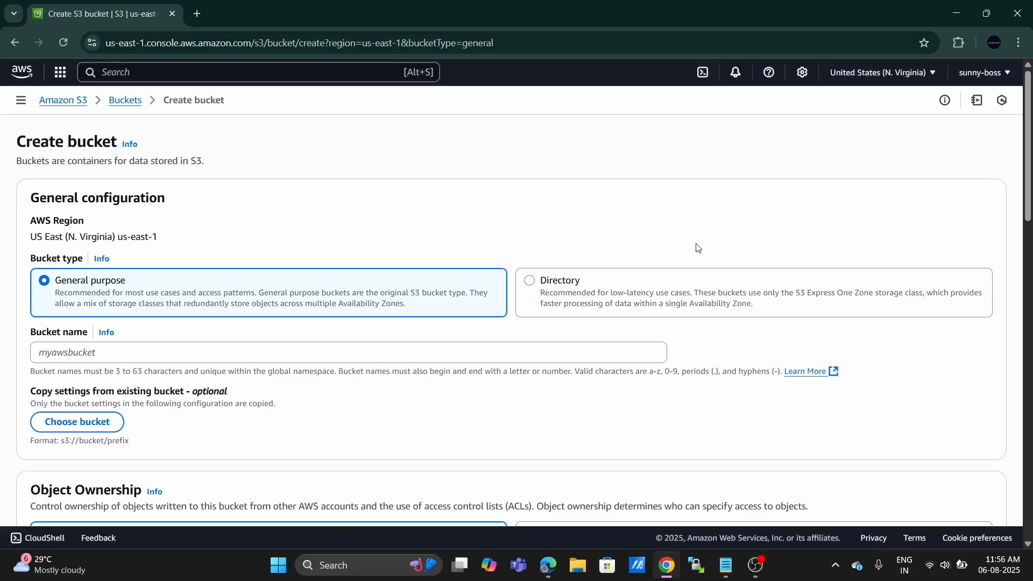
Name the new general purpose bucket "funk-553322".
scroll(698, 247, "down", 1)
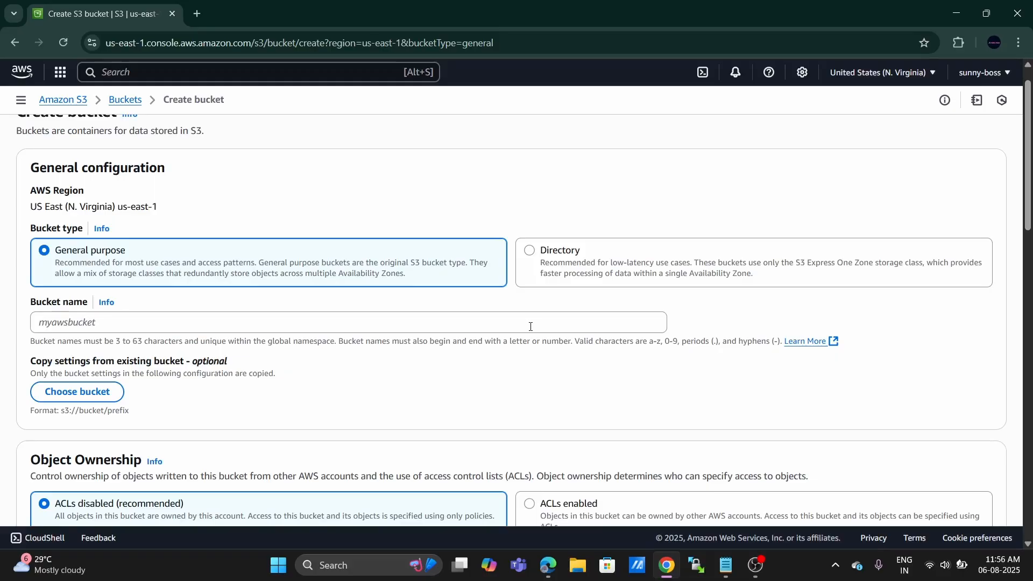
left_click(531, 327)
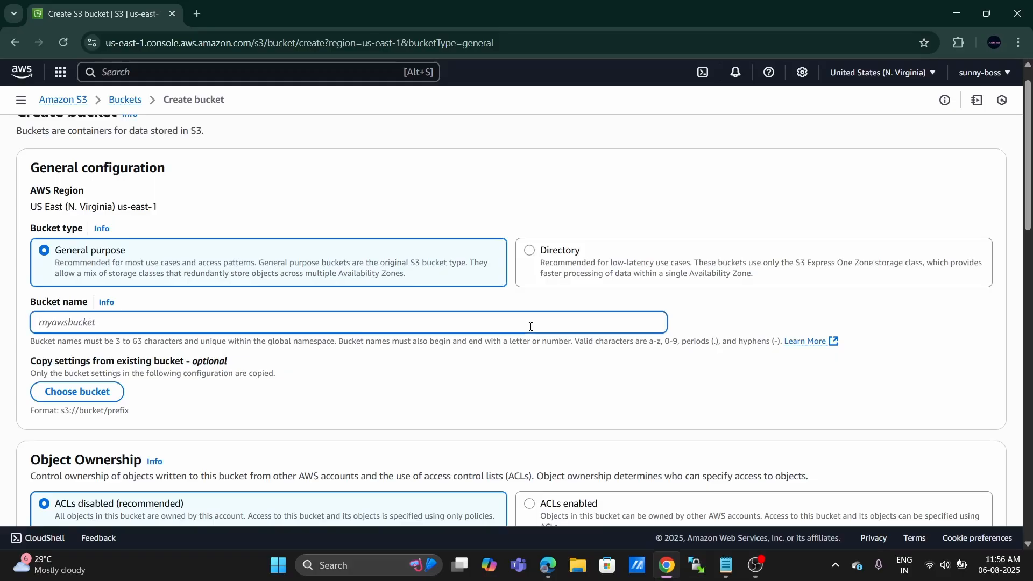
scroll(530, 326, "down", 1)
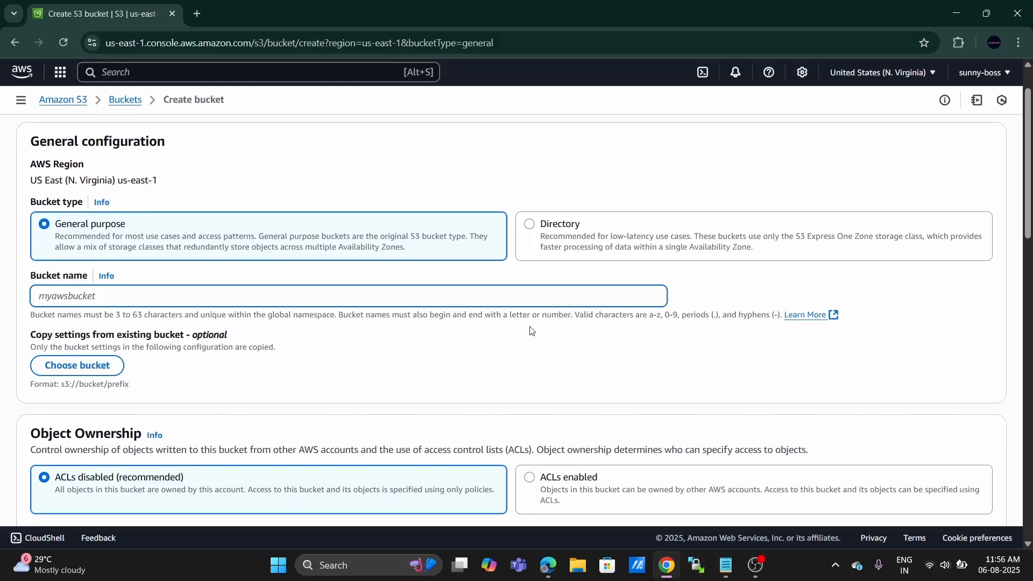
type("funk-55")
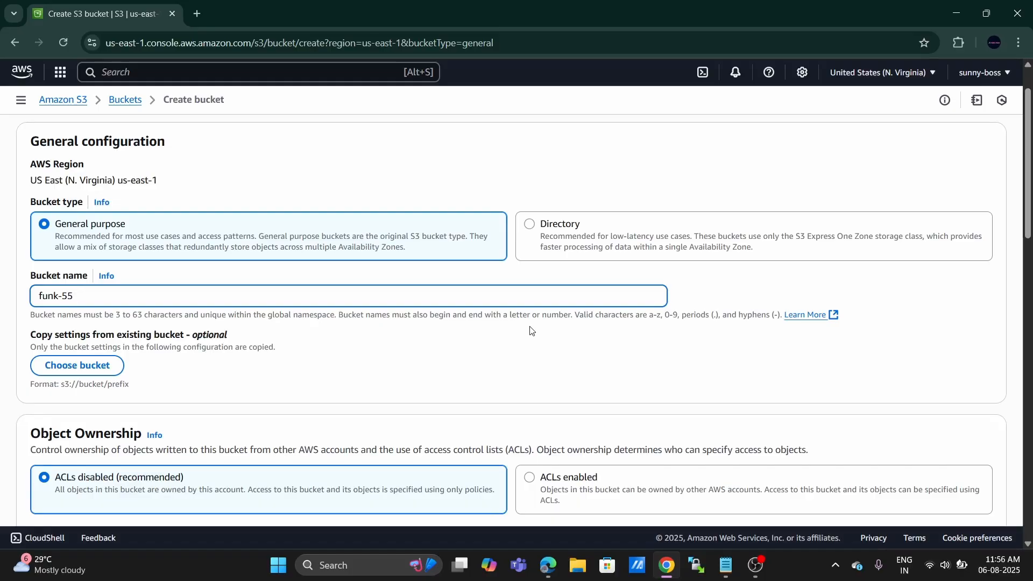
type("3322")
scroll(535, 351, "down", 1)
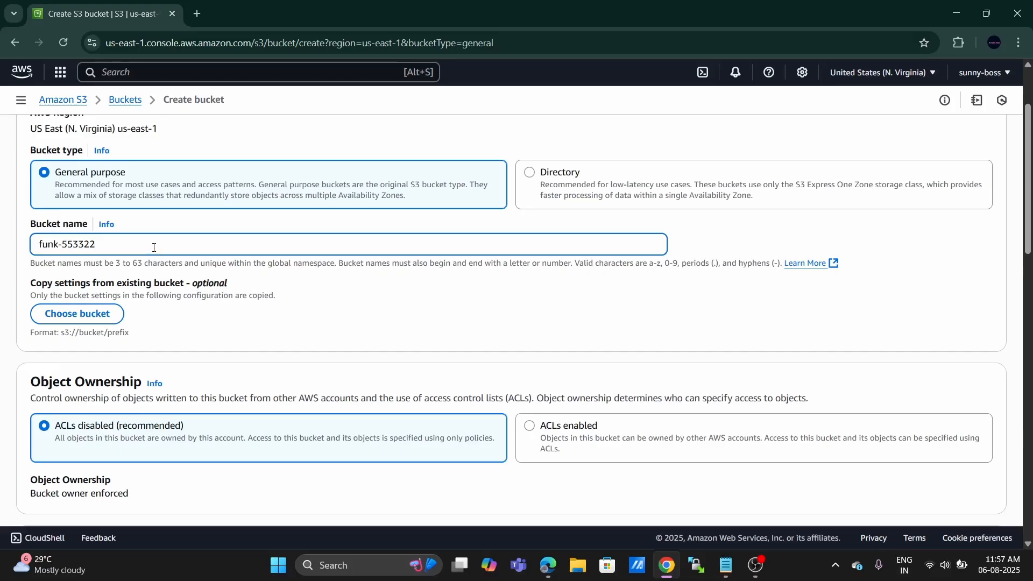
left_click(213, 308)
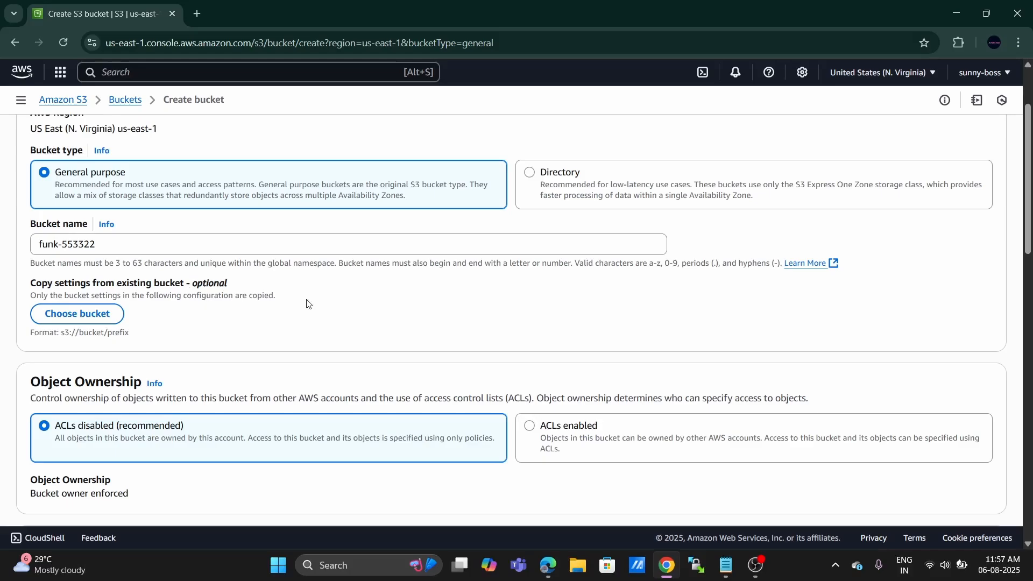
Create the bucket "funk-553322" with the default settings and open it from the bucket list.
scroll(307, 304, "down", 9)
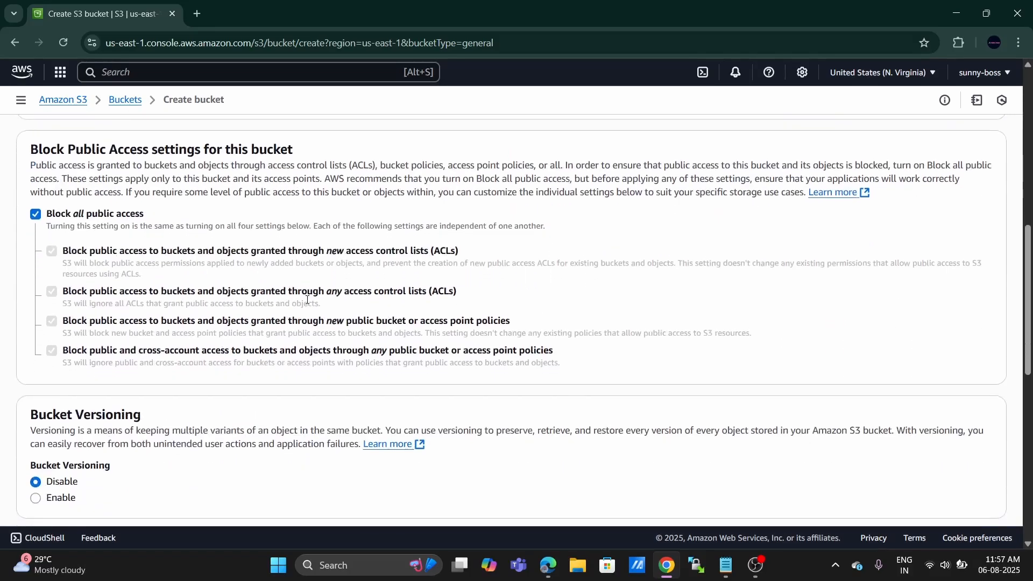
scroll(307, 304, "down", 7)
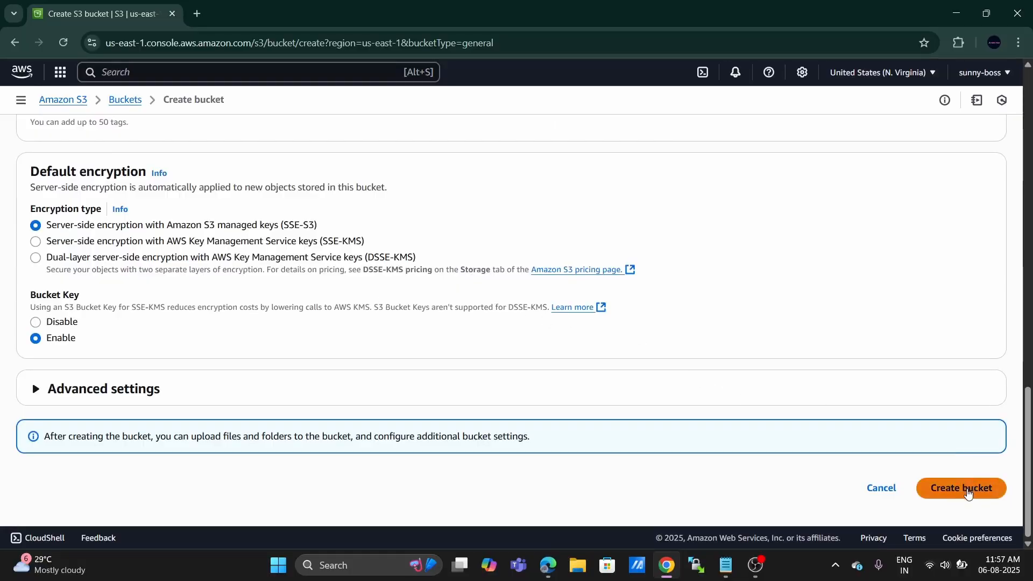
left_click(969, 493)
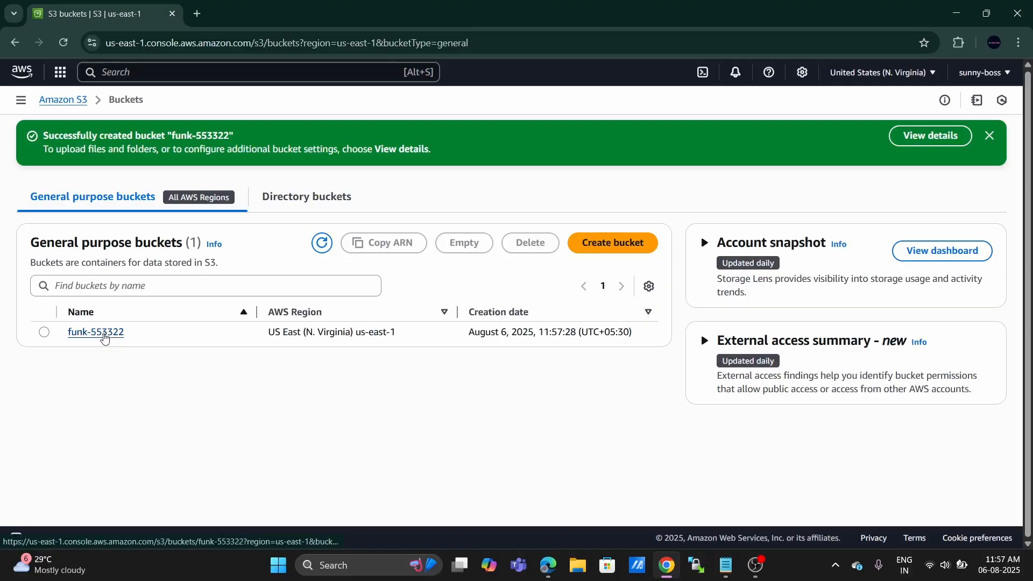
left_click(96, 332)
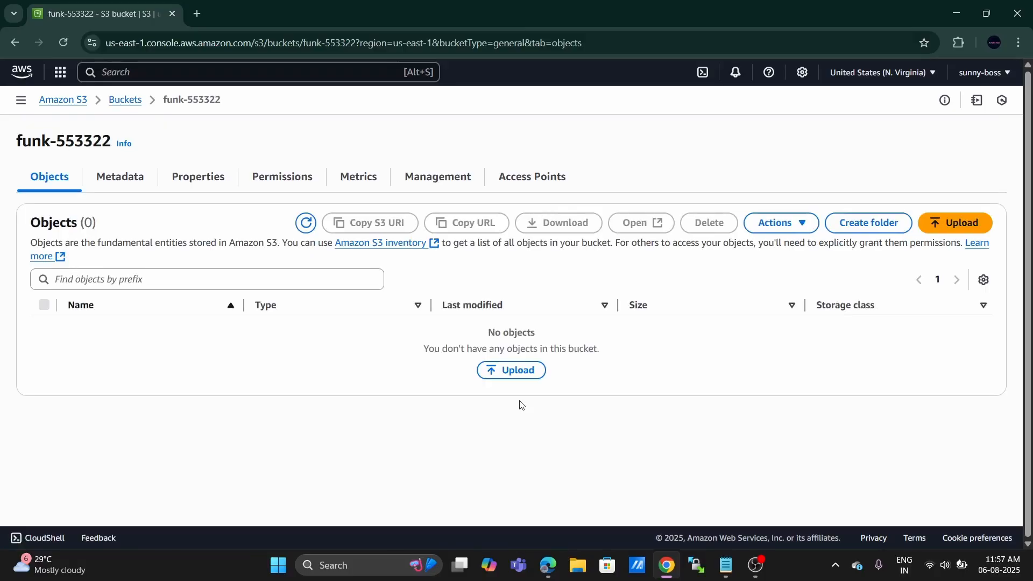
Switch to Notepad, examine the heading code in index.html, and return to the S3 bucket.
mouse_move(726, 566)
left_click(670, 503)
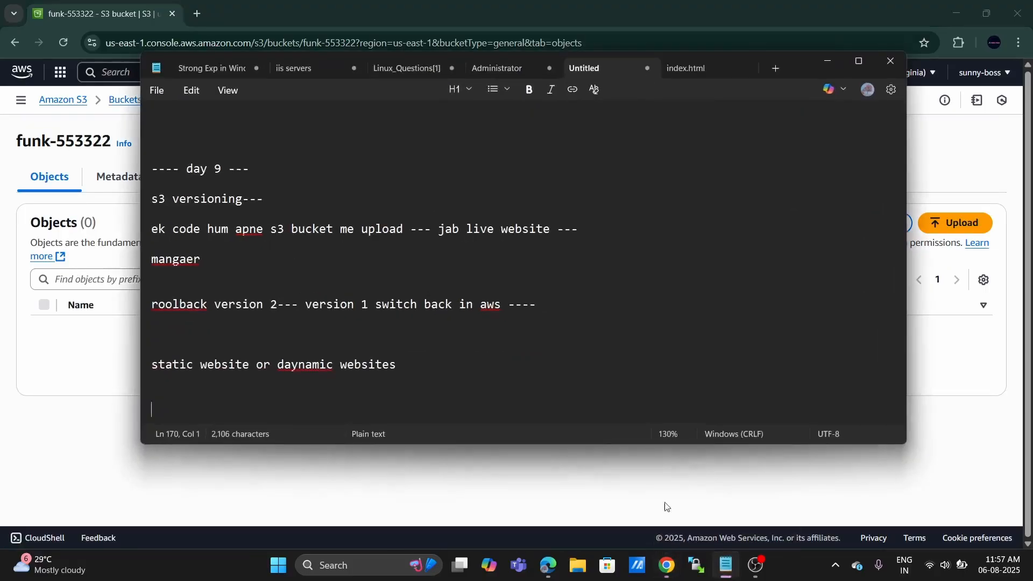
left_click(714, 73)
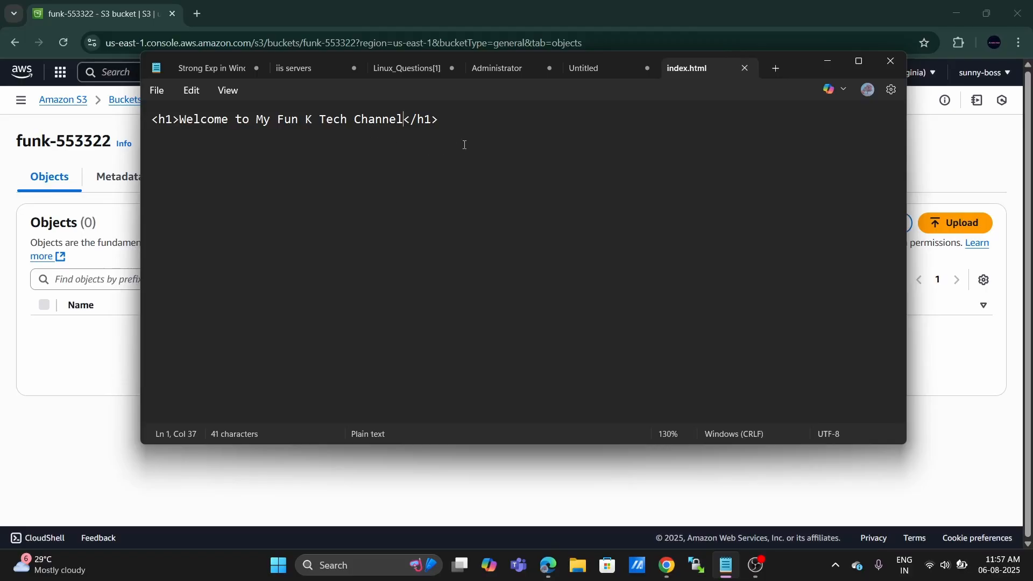
left_click(829, 63)
Start an upload to the bucket and add the index file from the Pictures folder.
left_click(947, 233)
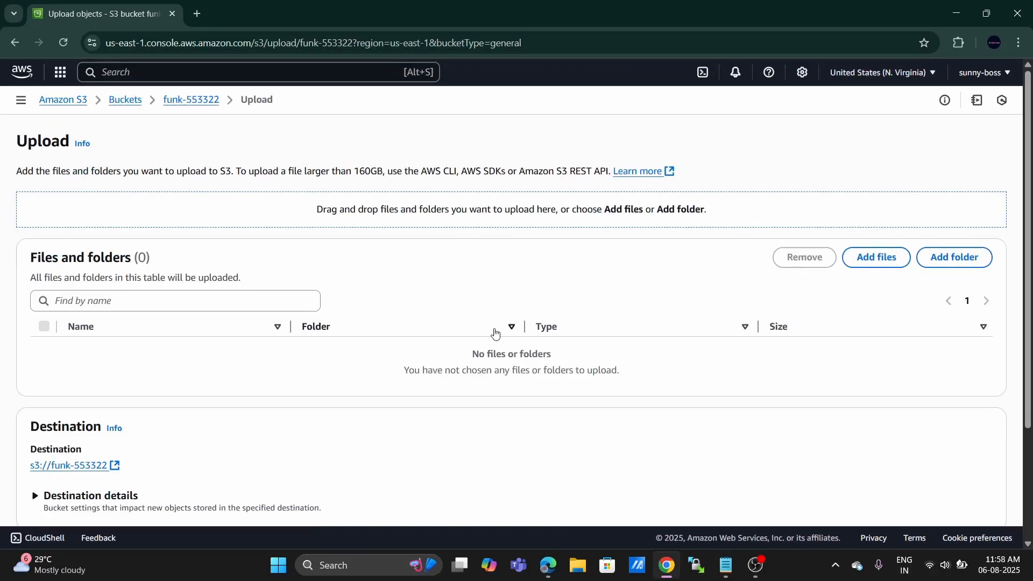
left_click(891, 260)
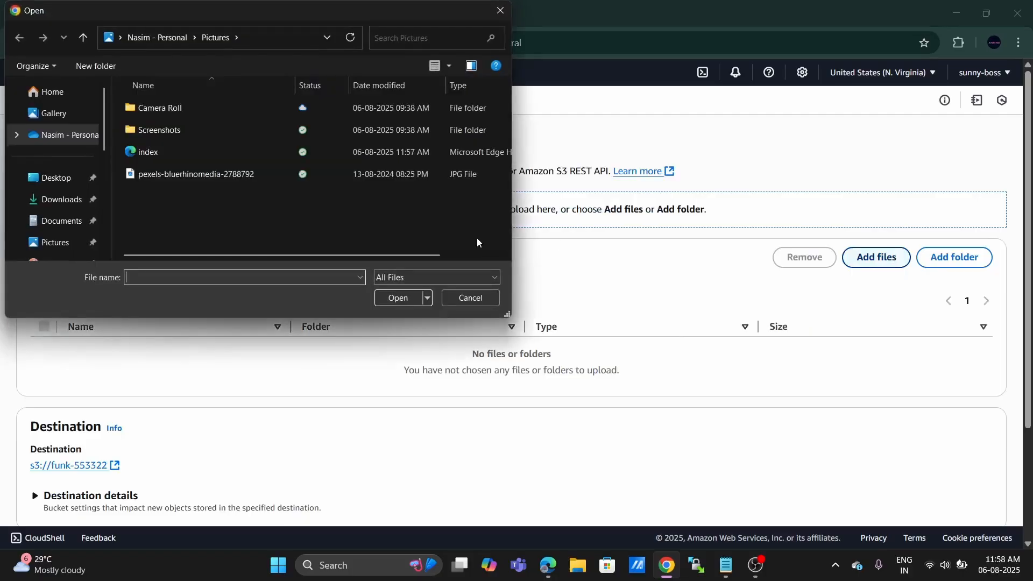
left_click(169, 157)
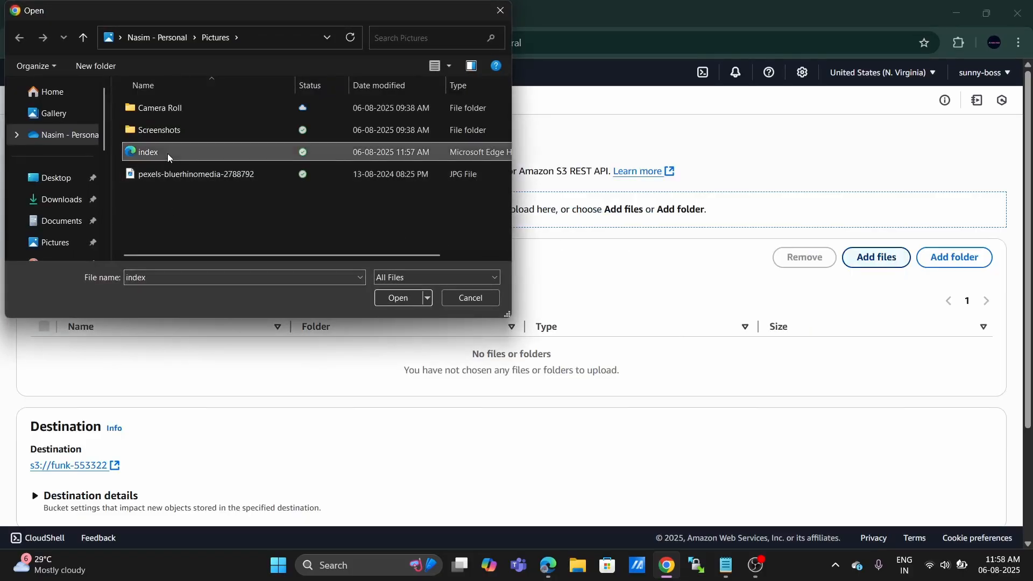
left_click(408, 296)
Upload index.html to funk-553322 and close the upload status page.
scroll(436, 319, "down", 1)
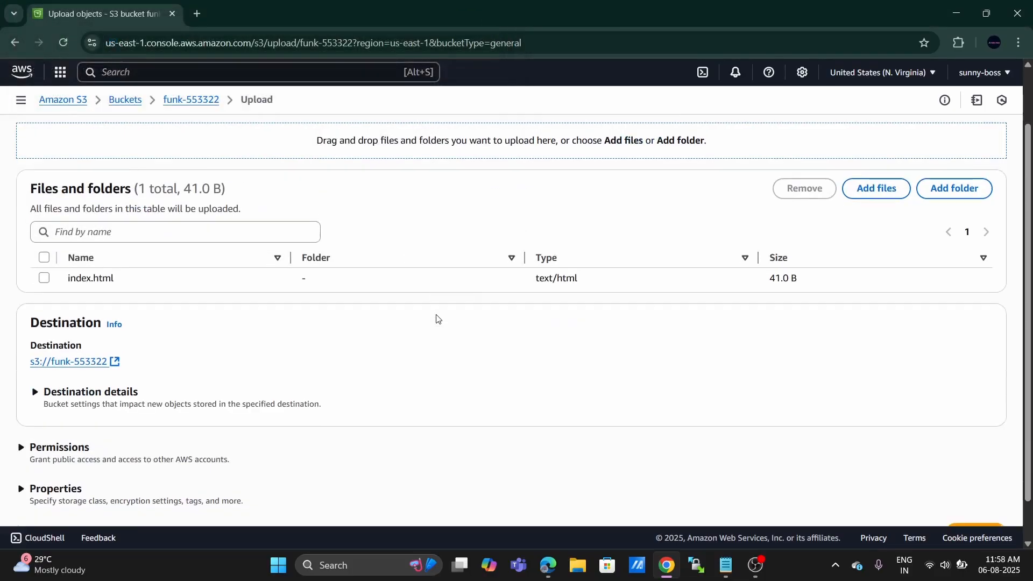
scroll(589, 289, "up", 1)
scroll(589, 289, "down", 1)
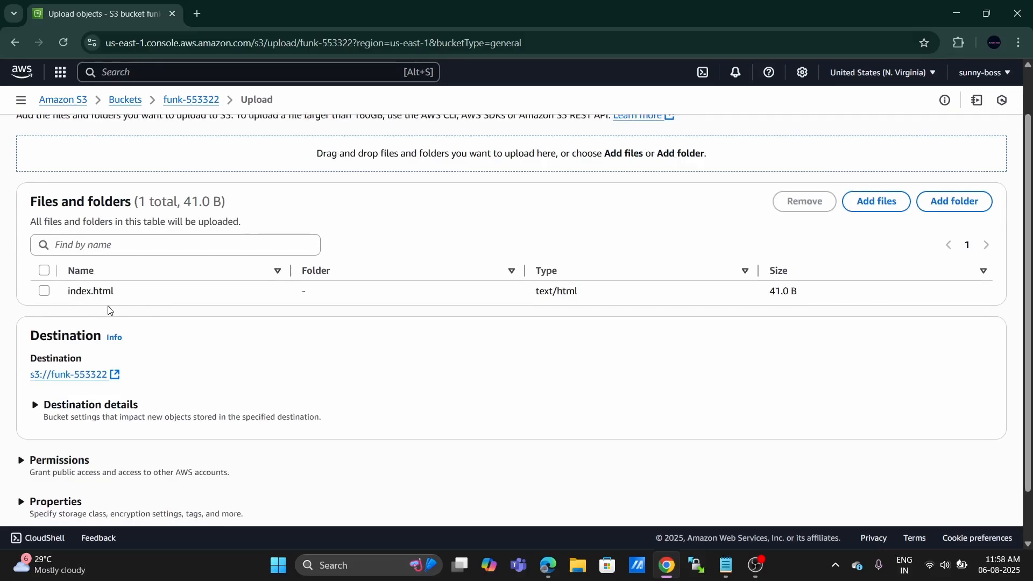
scroll(333, 318, "down", 1)
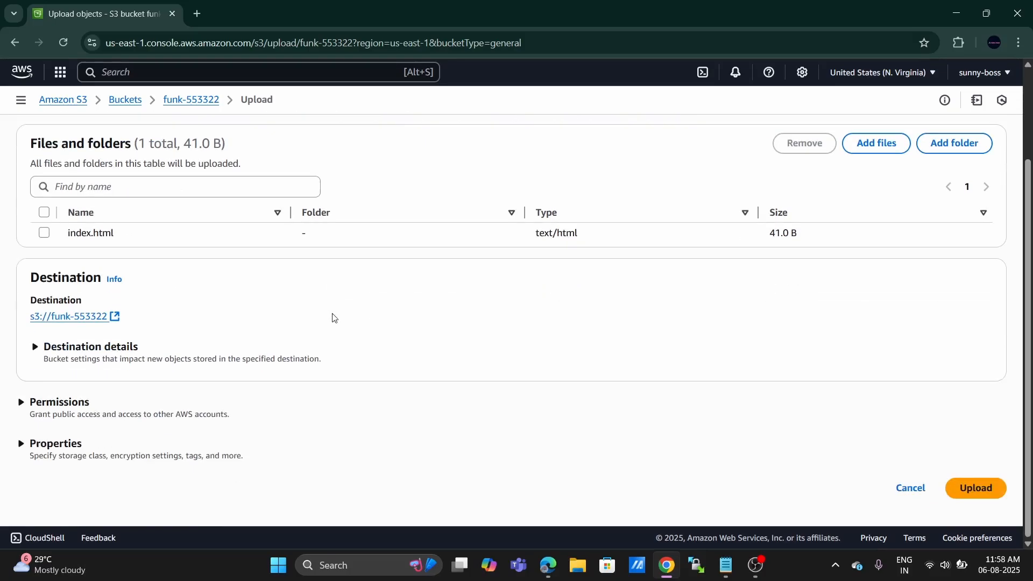
left_click(985, 502)
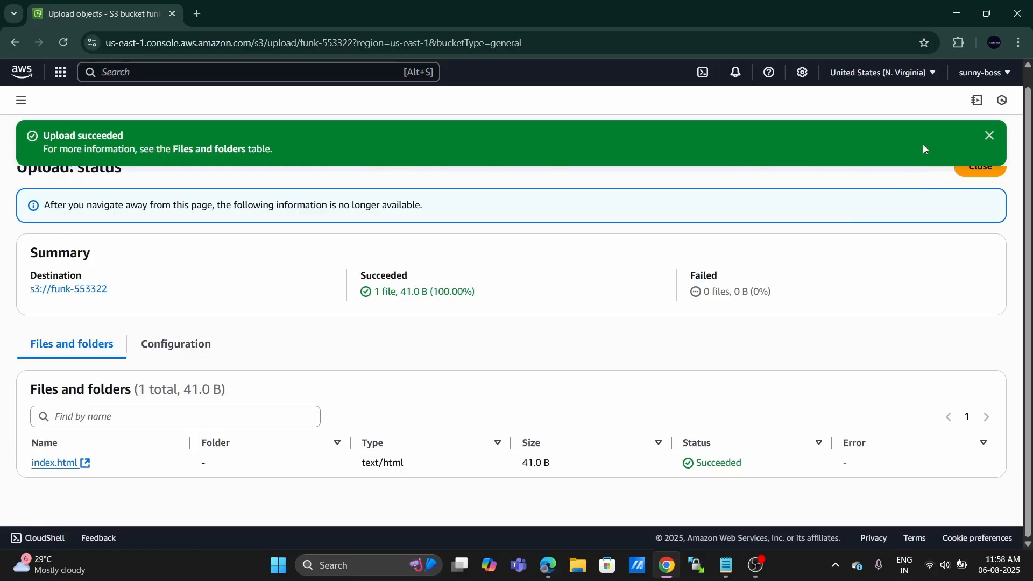
left_click(991, 143)
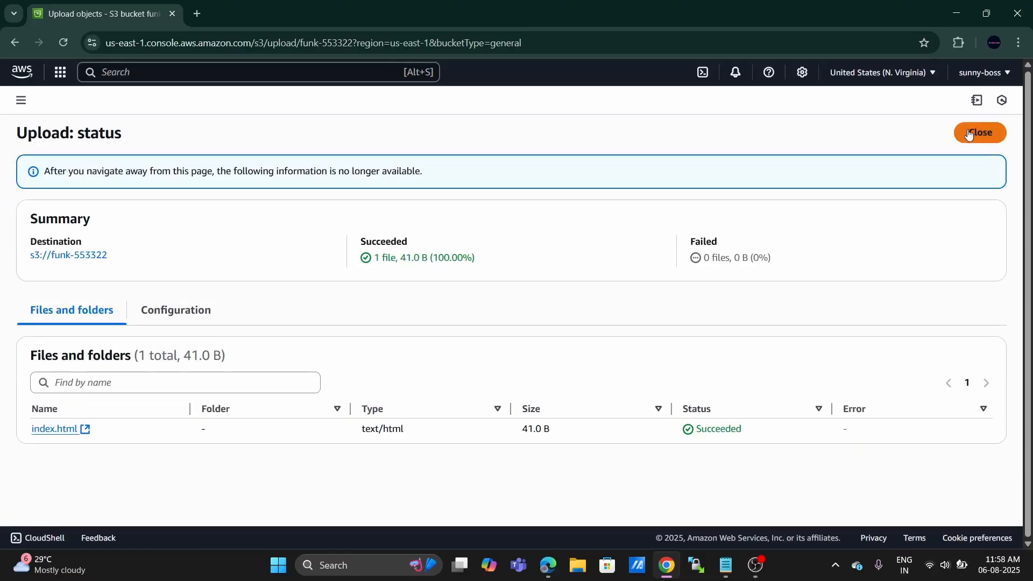
left_click(971, 134)
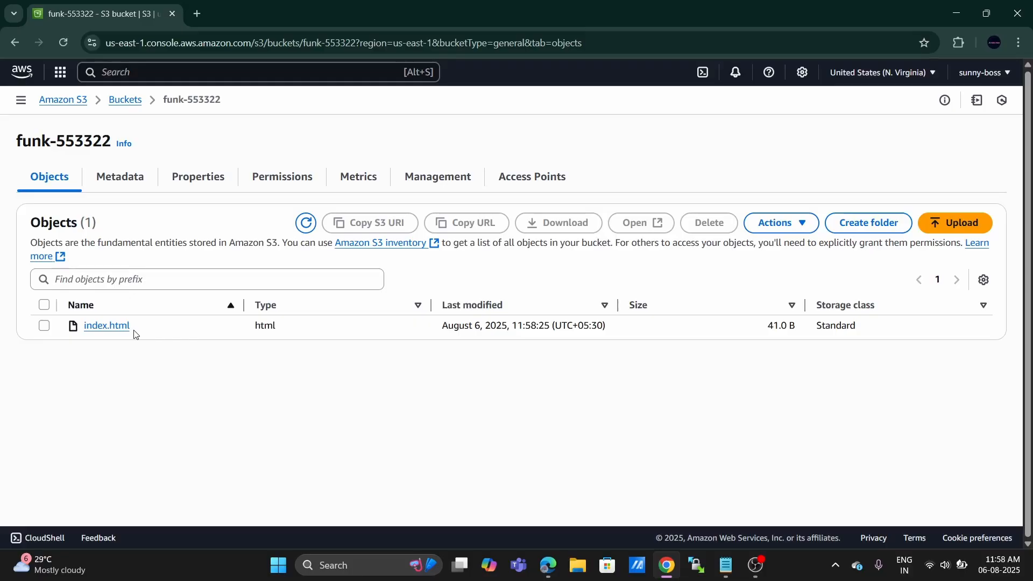
Open the uploaded index.html in the browser to view the page, and return to the bucket.
left_click(45, 327)
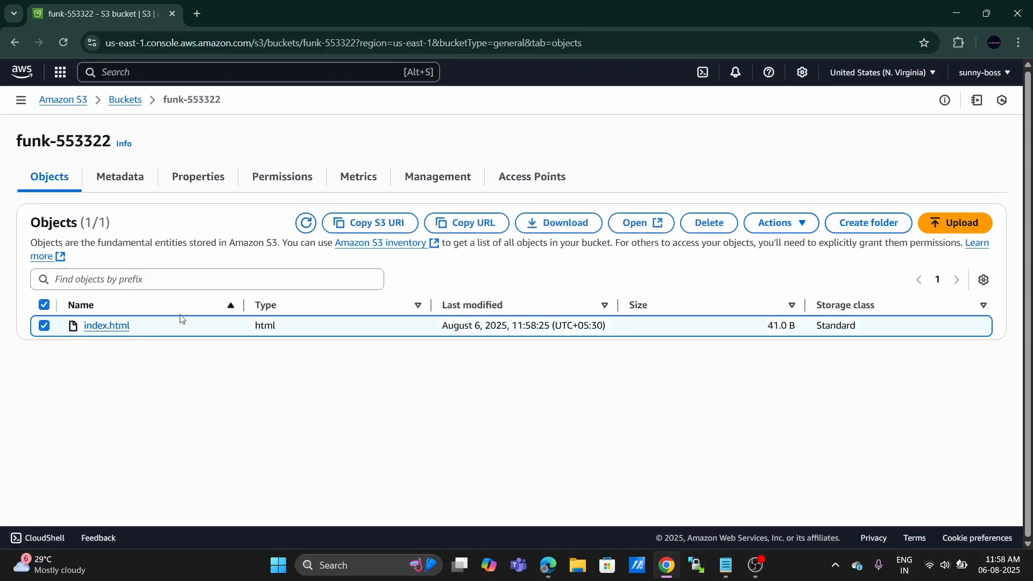
left_click(641, 234)
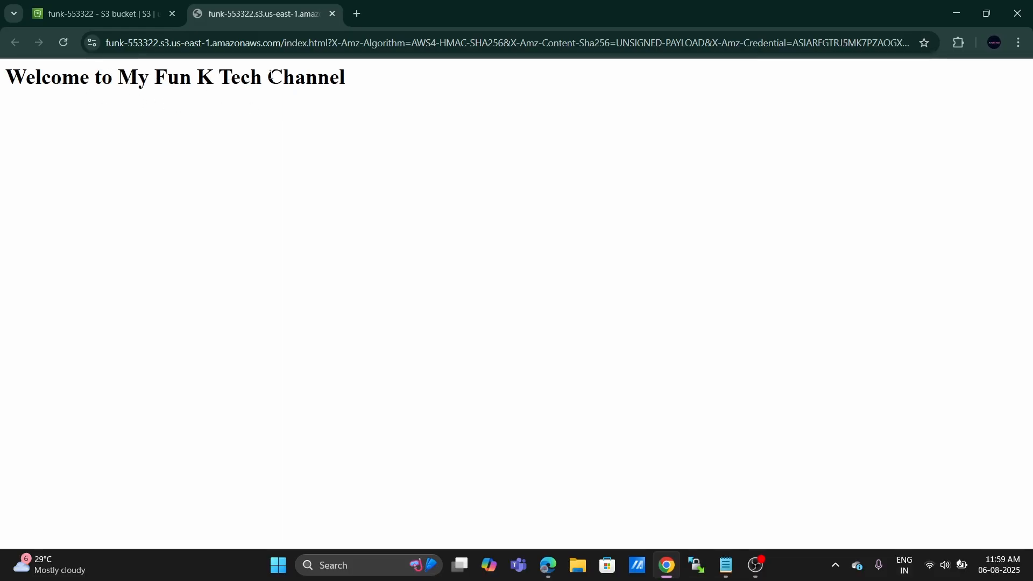
left_click(129, 4)
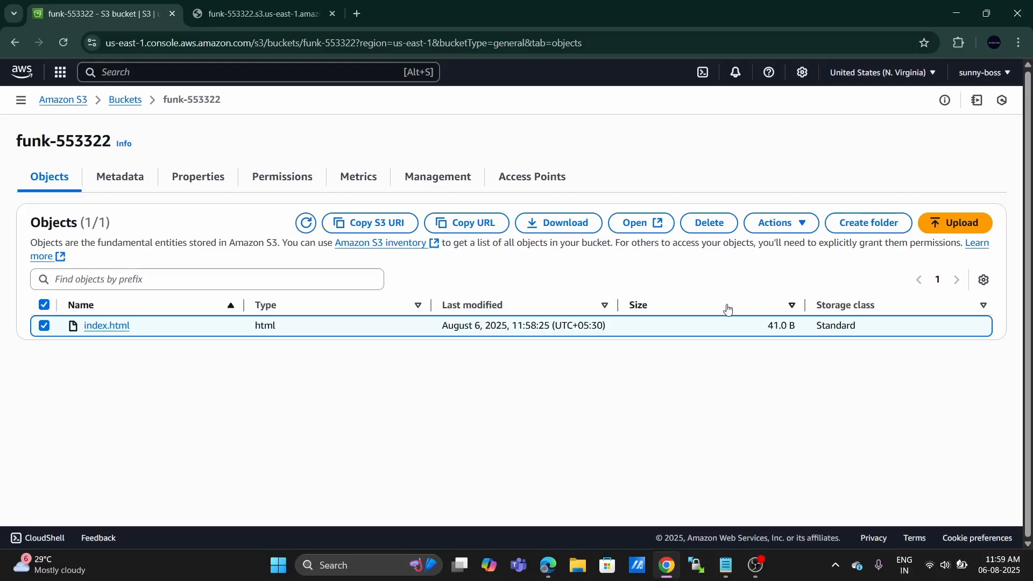
Switch to Notepad, extend the index.html heading with "like and share" after "Channel", save the file, and return to the bucket.
key("alt+Tab")
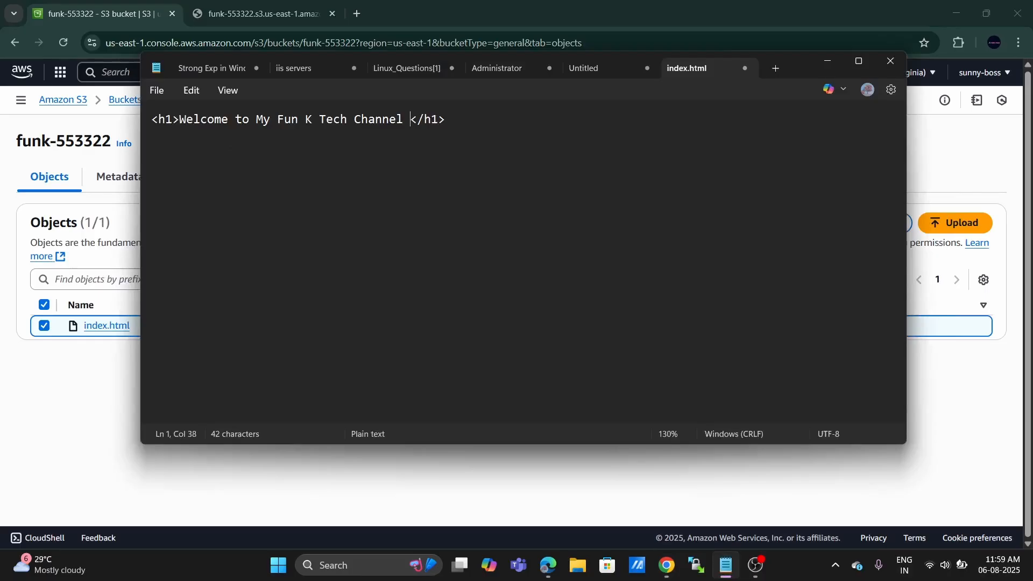
type("like")
key("BackSpace")
type("e aa")
key("BackSpace")
type("nd ai")
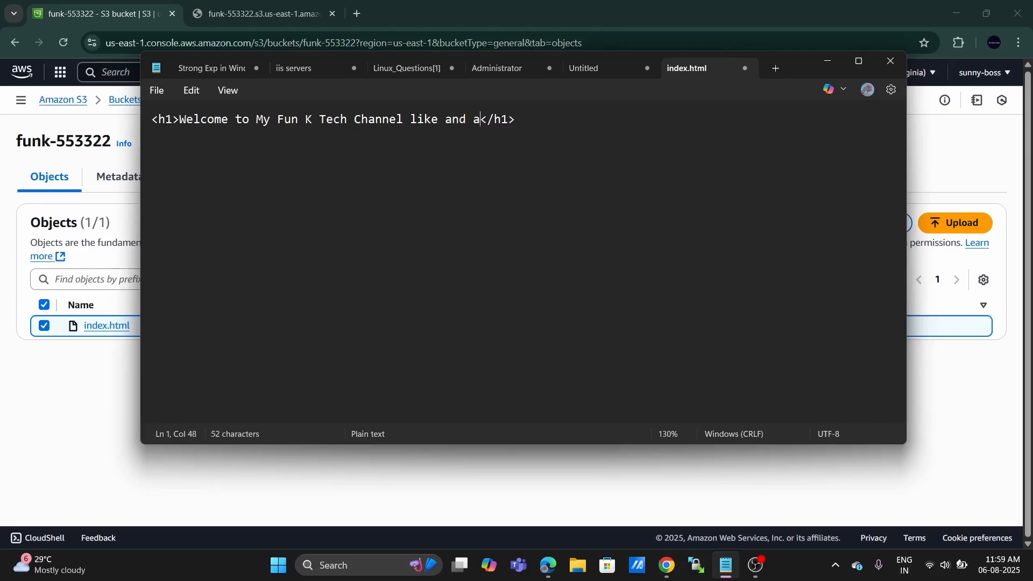
key("BackSpace")
key("BackSpace")
type("share")
left_click(834, 64)
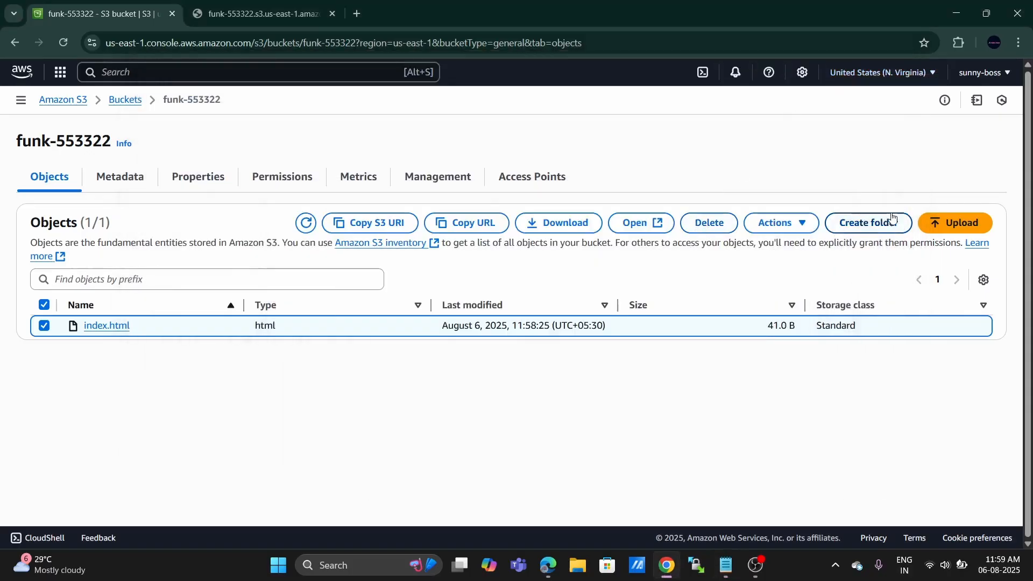
Start another upload to the bucket and add the edited index file from the Pictures folder.
left_click(947, 223)
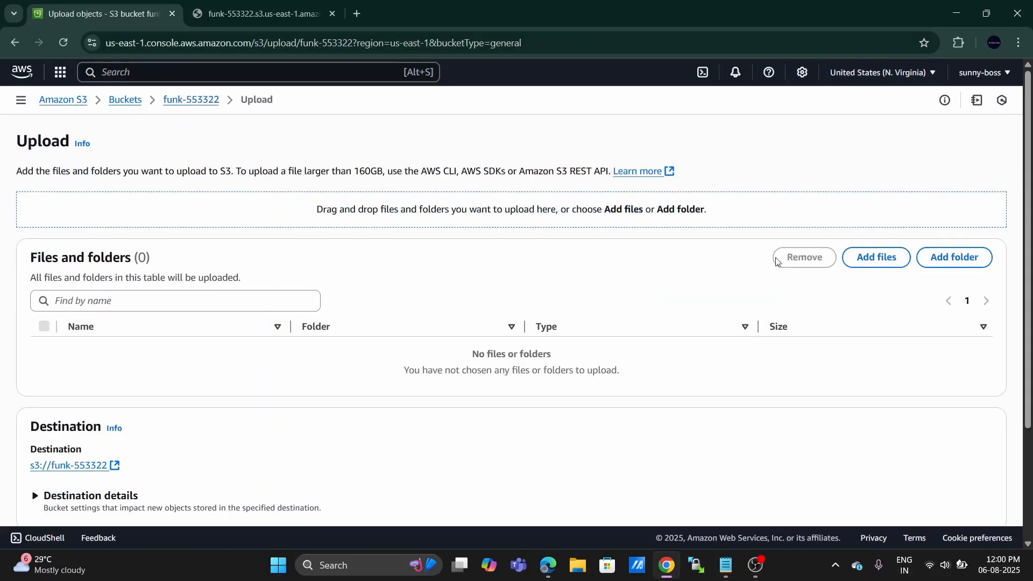
scroll(706, 305, "down", 3)
scroll(706, 305, "up", 3)
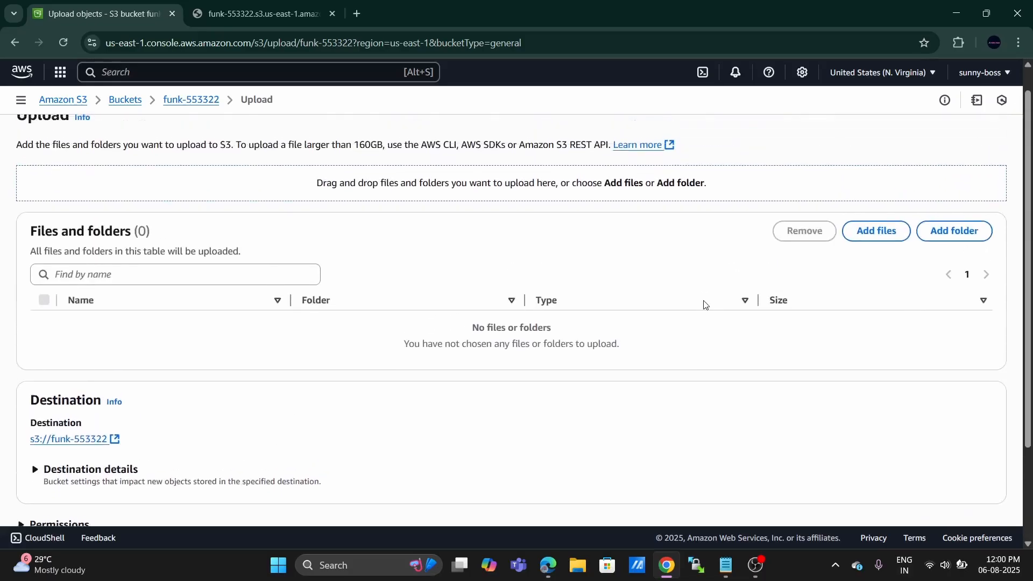
left_click(878, 249)
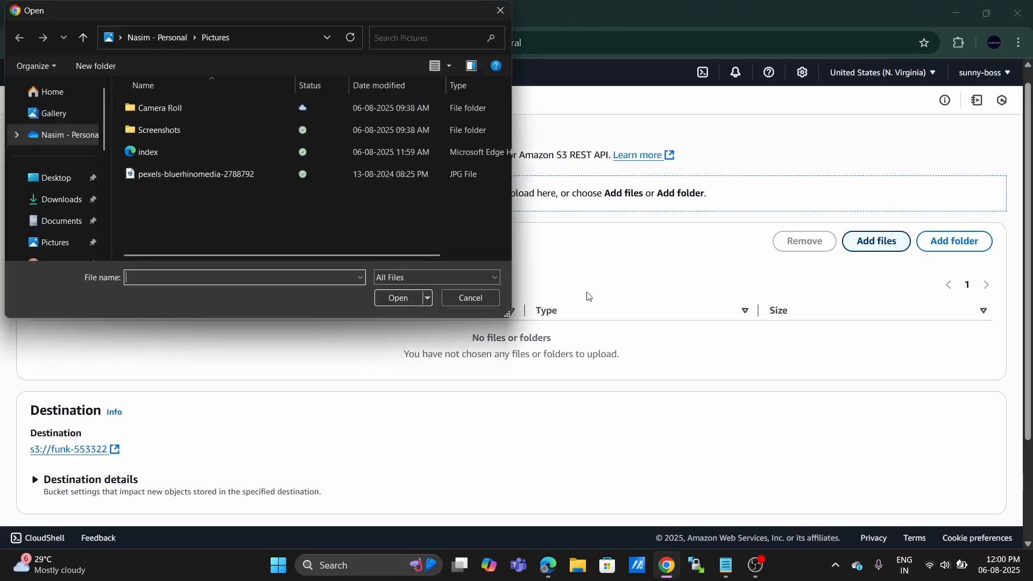
left_click(264, 157)
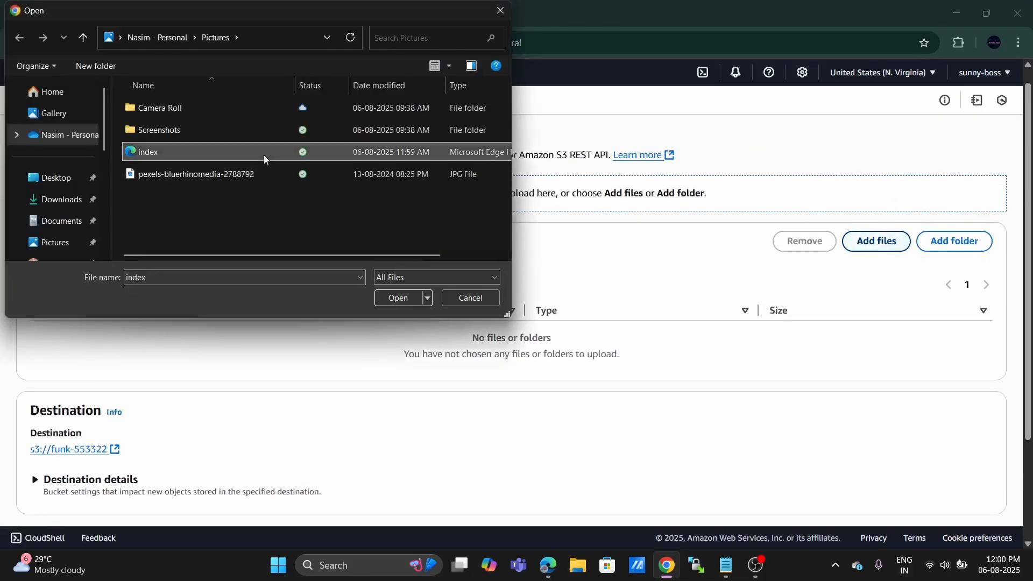
left_click(398, 298)
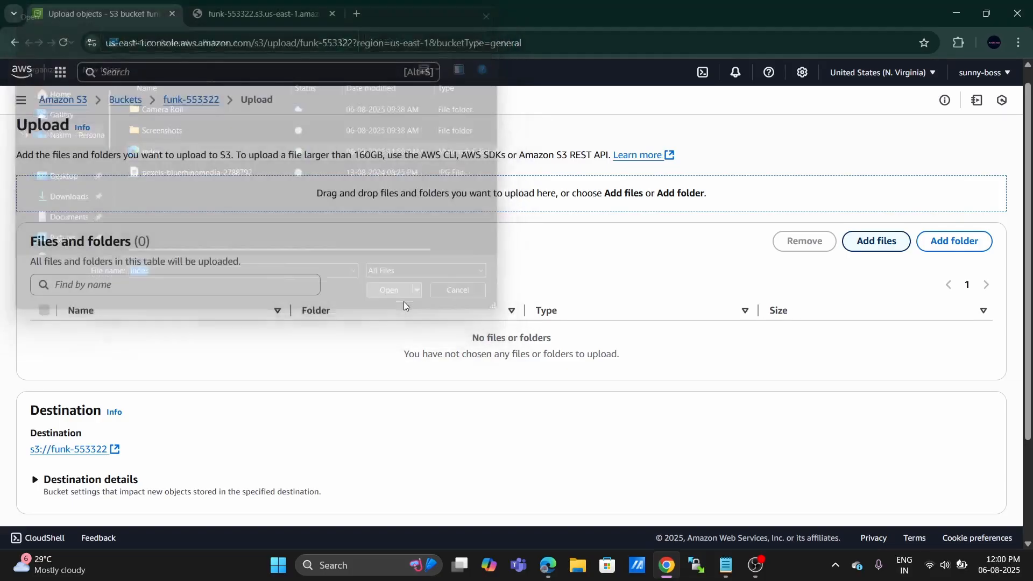
Upload the edited index.html over the existing object and close the upload status page.
scroll(517, 345, "down", 2)
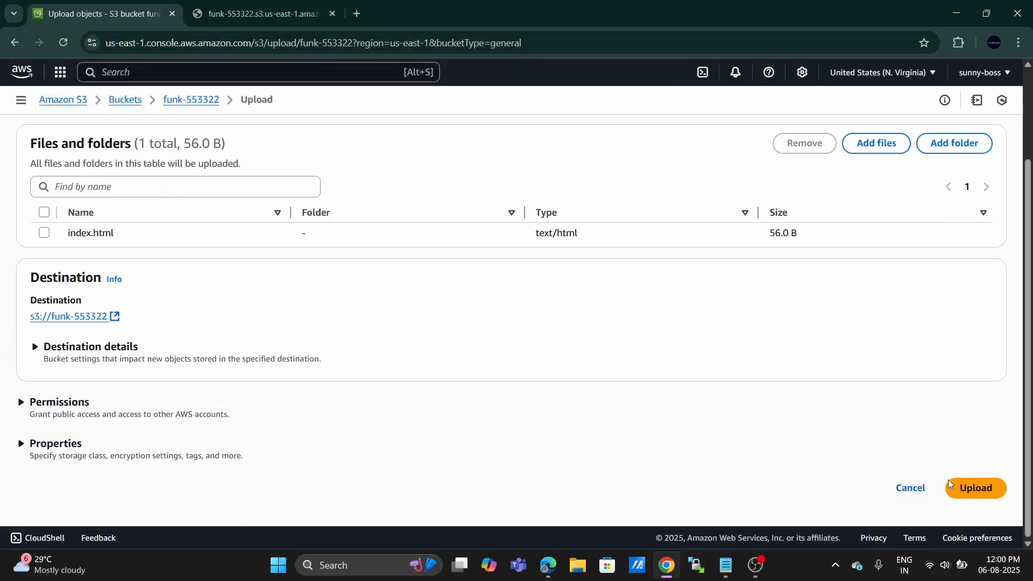
left_click(980, 486)
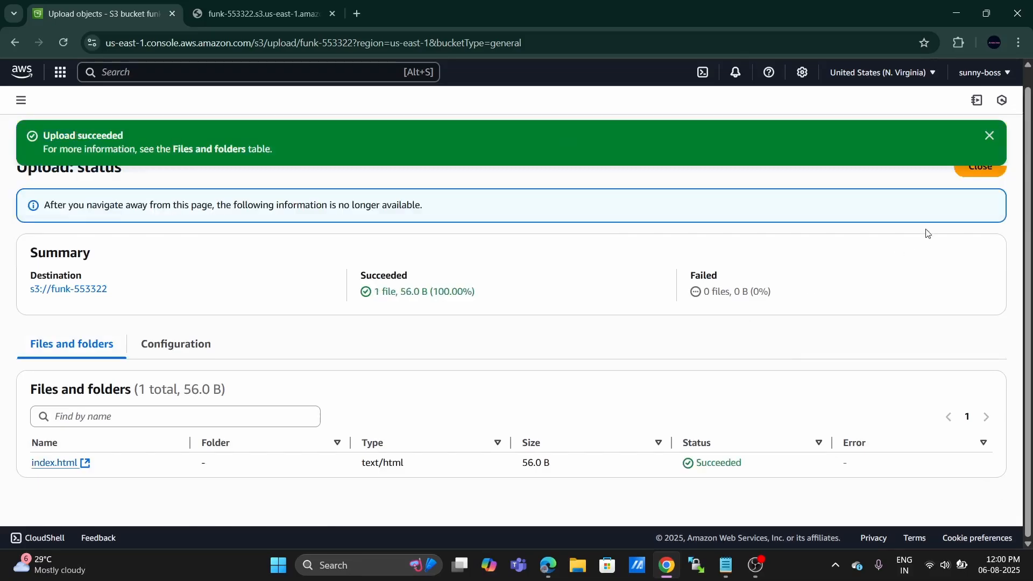
left_click(990, 137)
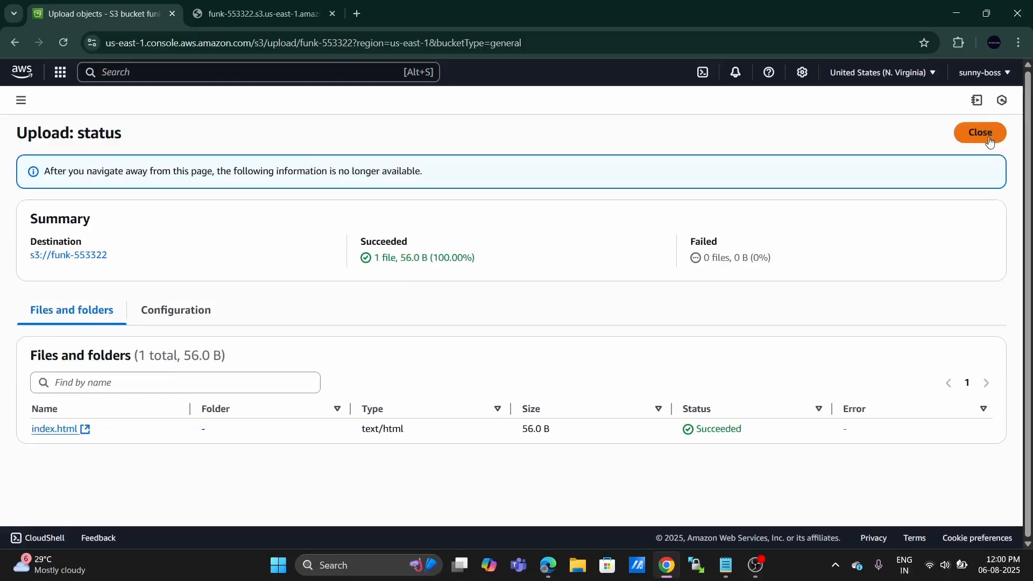
left_click(977, 136)
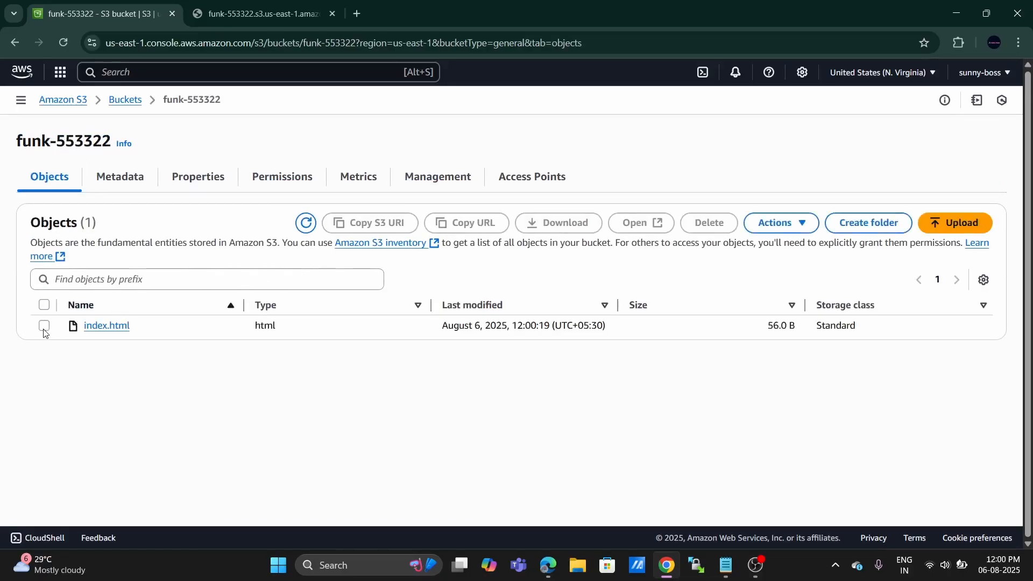
Open the re-uploaded index.html, compare it with the previously opened page, and return to the bucket's object list.
left_click(44, 326)
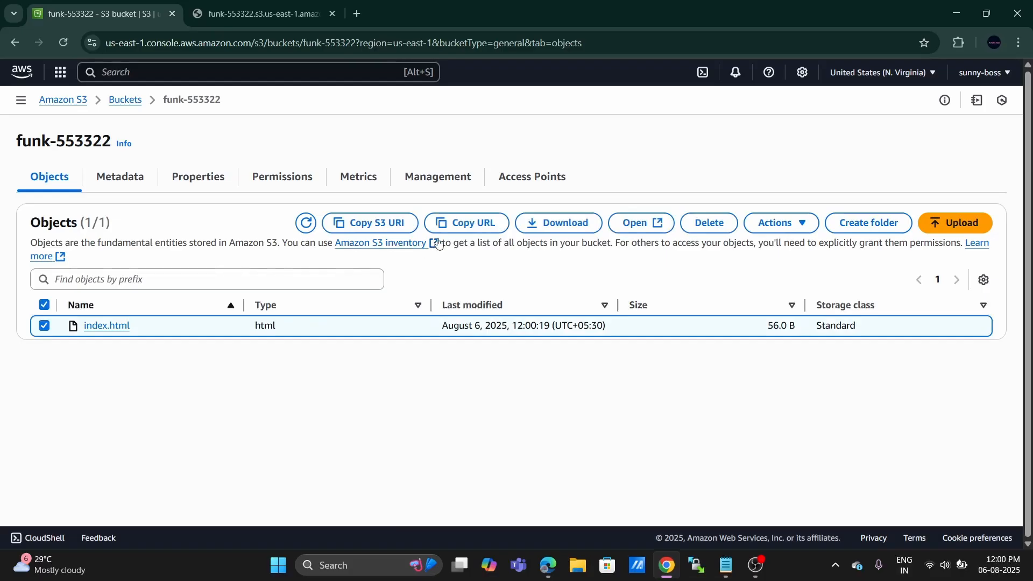
left_click(657, 225)
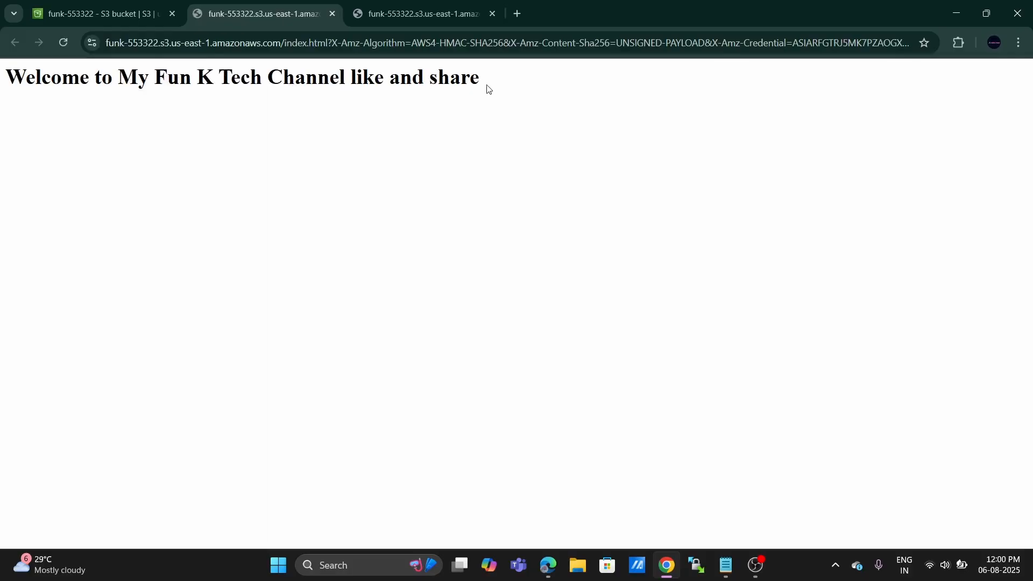
left_click(386, 10)
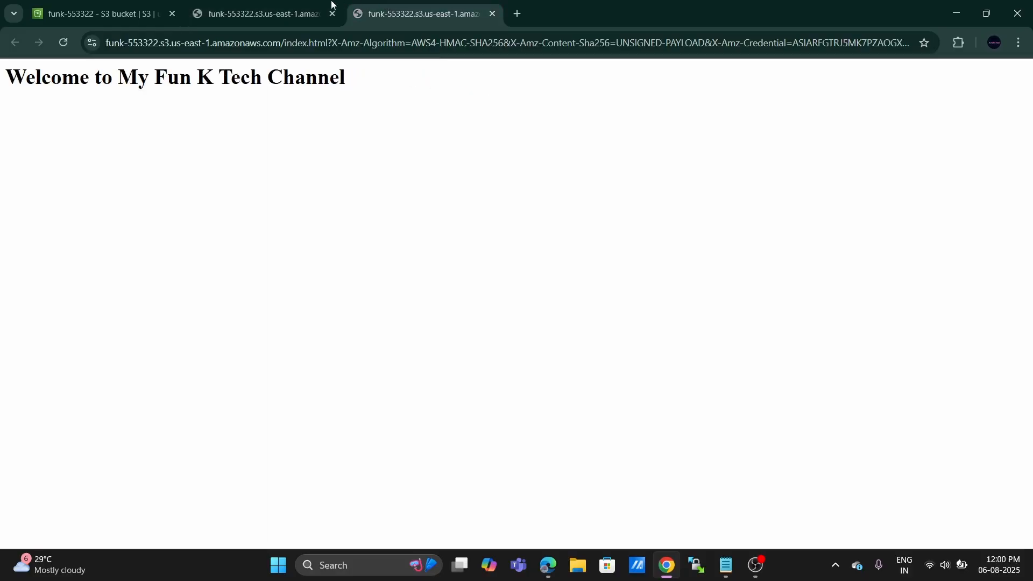
left_click(303, 2)
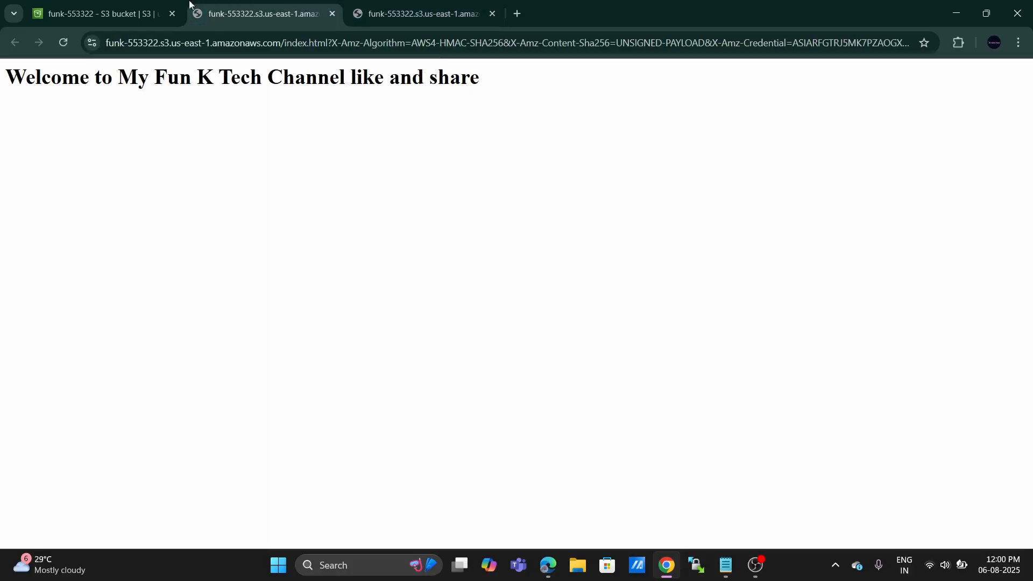
left_click(139, 5)
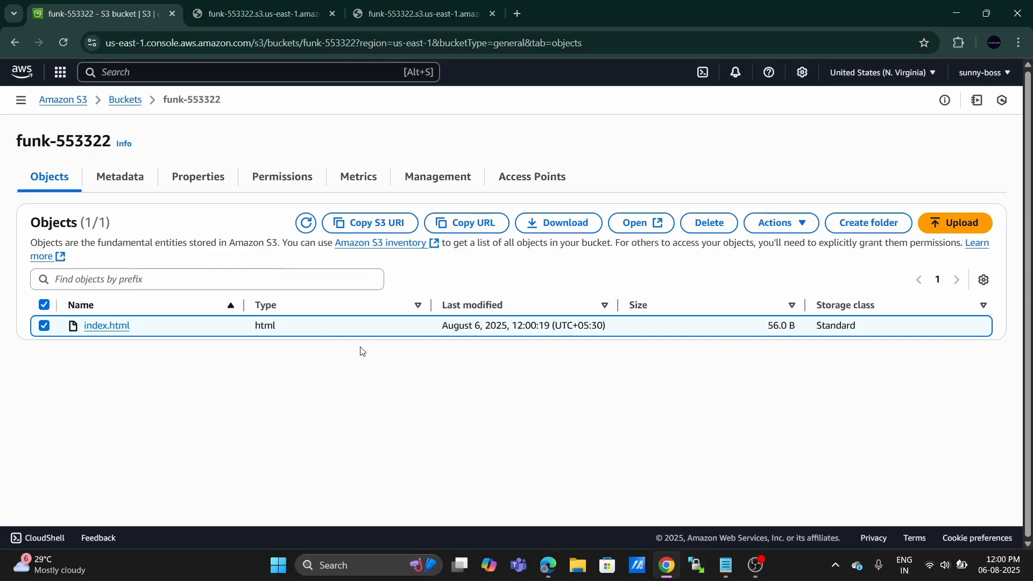
Review the opened index.html page that includes "like and share", switching between it and the bucket's object list.
left_click(302, 4)
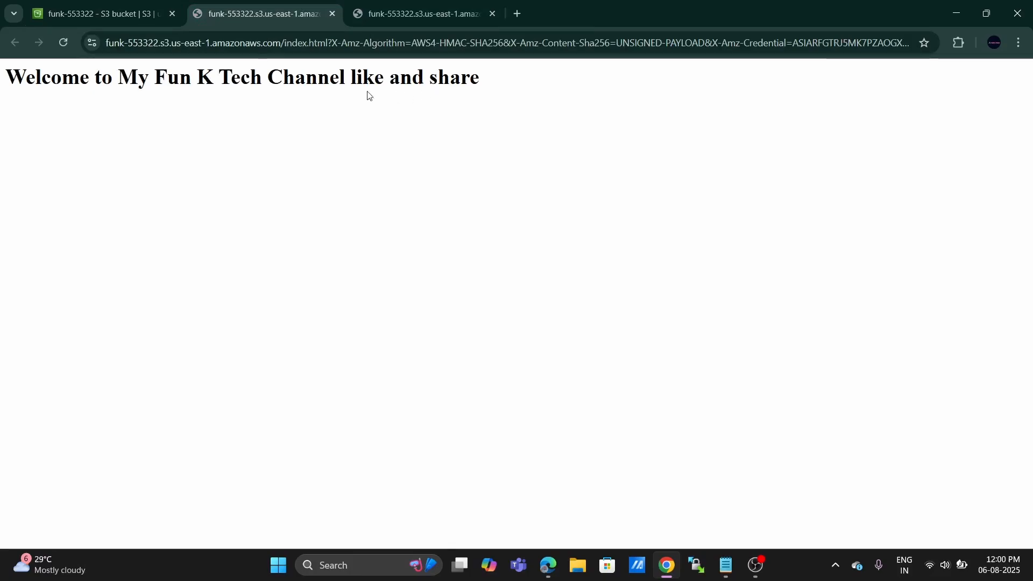
left_click(145, 12)
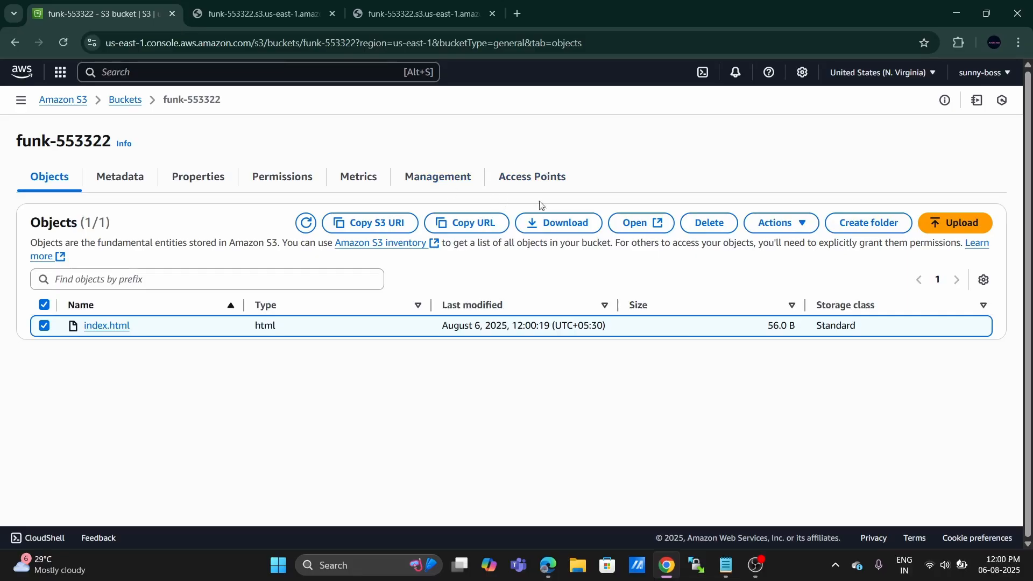
left_click(275, 13)
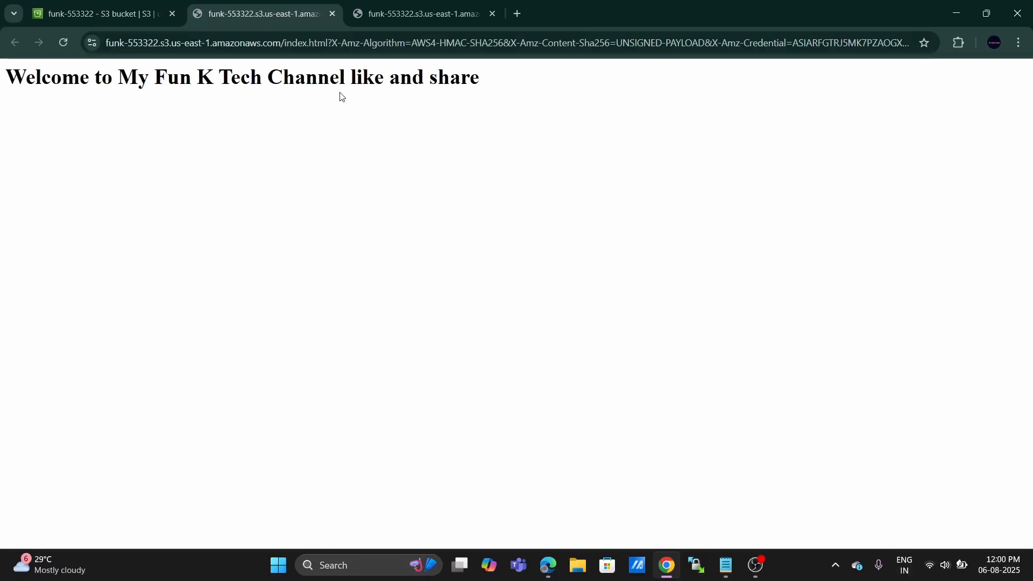
left_click(127, 6)
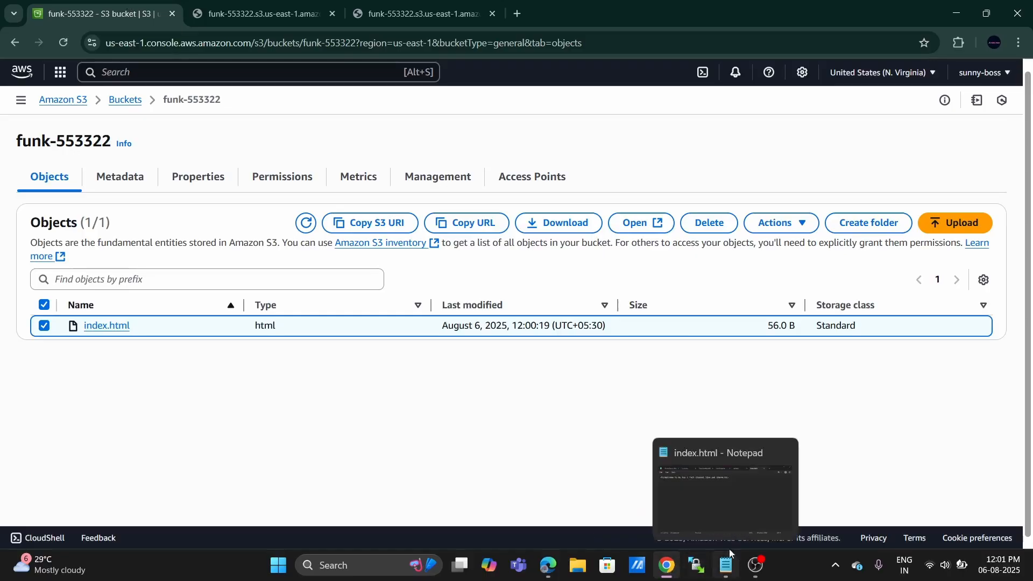
left_click(211, 3)
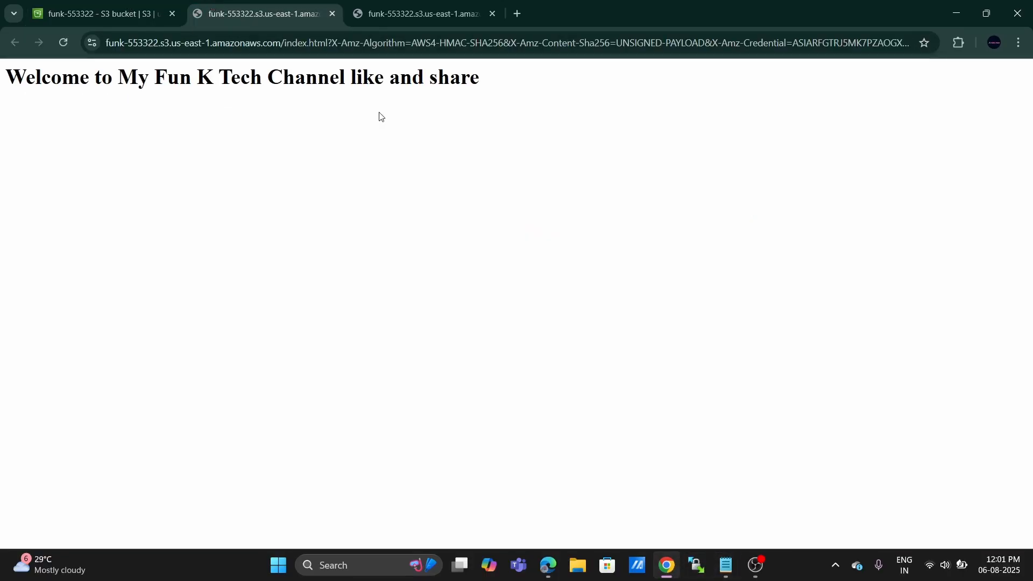
left_click(57, 4)
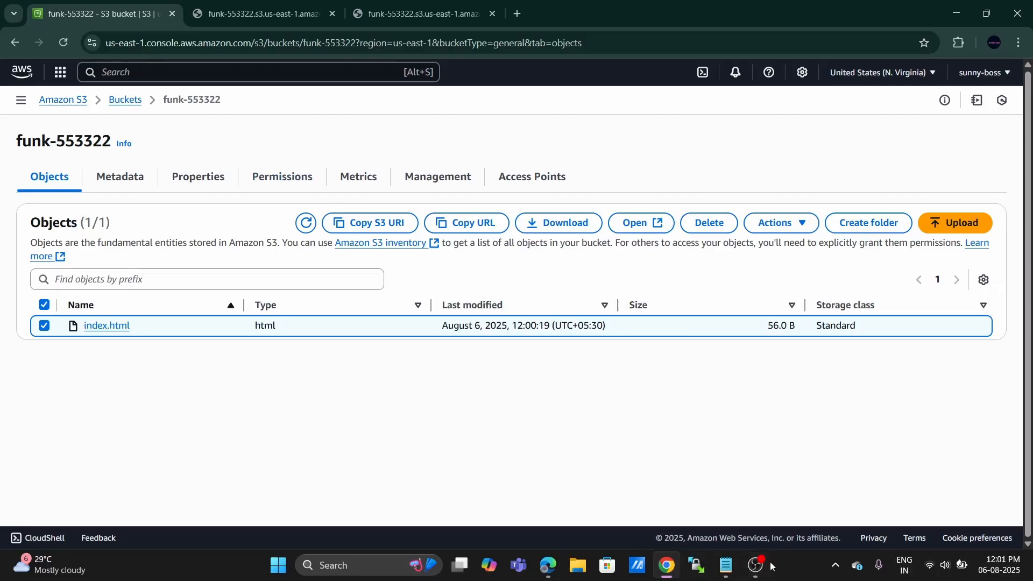
Switch to Notepad, replace "like and share" in the index.html heading with "Please Subscribe", save the file, and close Notepad.
left_click(729, 576)
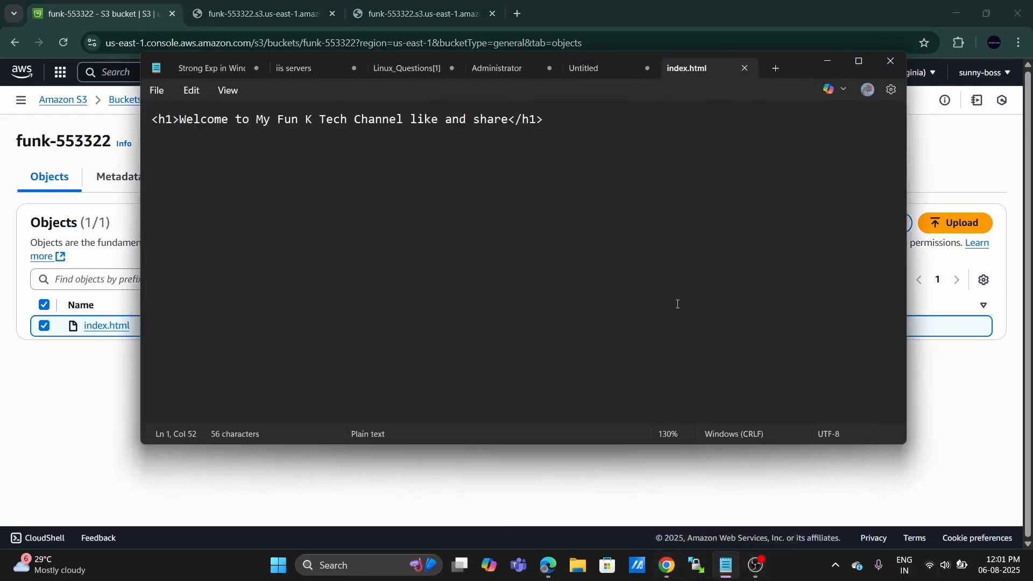
left_click(514, 119)
key("BackSpace")
key("BackSpace")
key("BackSpace")
key("BackSpace")
key("BackSpace")
key("BackSpace")
key("BackSpace")
key("BackSpace")
key("BackSpace")
key("BackSpace")
key("BackSpace")
key("BackSpace")
key("BackSpace")
key("BackSpace")
key("BackSpace")
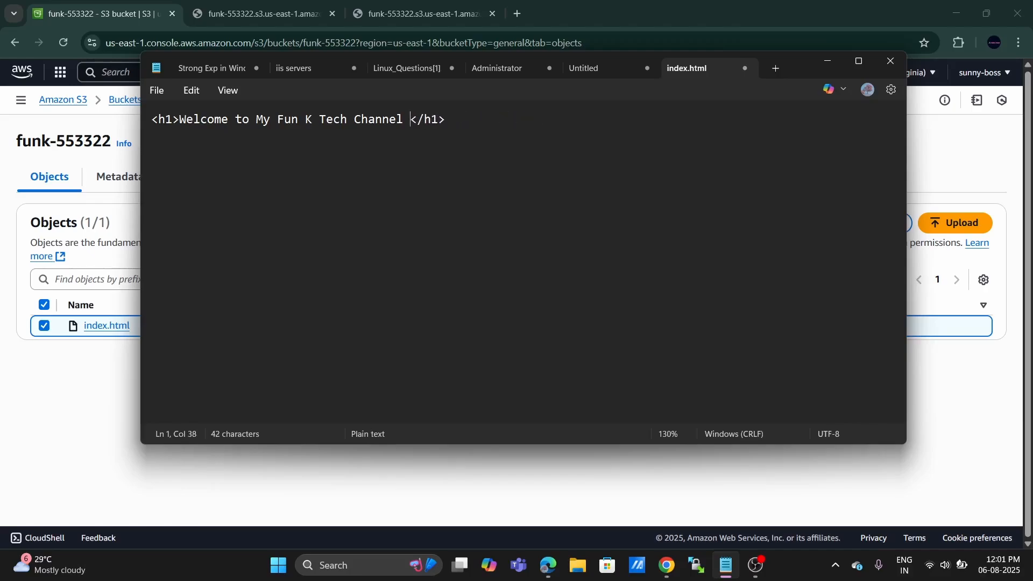
type("L")
key("BackSpace")
type("Lik")
key("BackSpace")
key("BackSpace")
key("BackSpace")
type("Please ")
type("Subscri")
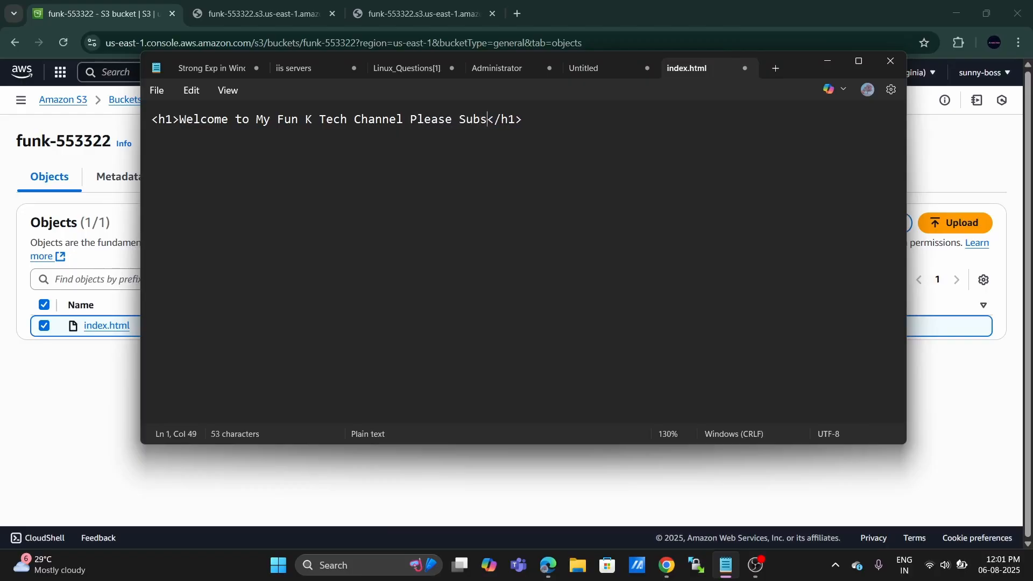
type("be")
left_click(897, 61)
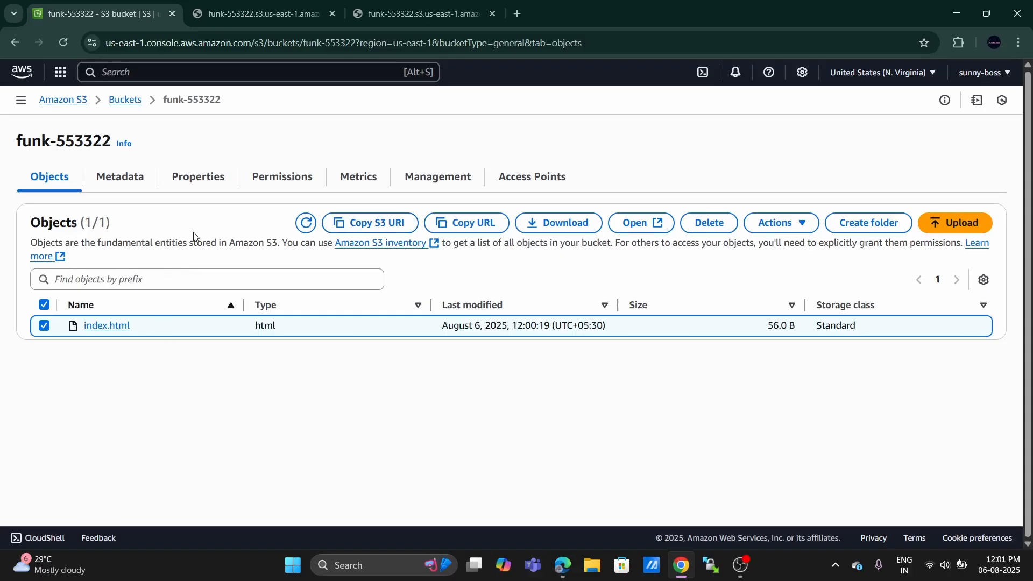
Enable Bucket Versioning for funk-553322, save the change, and return to the bucket's object list.
left_click(204, 192)
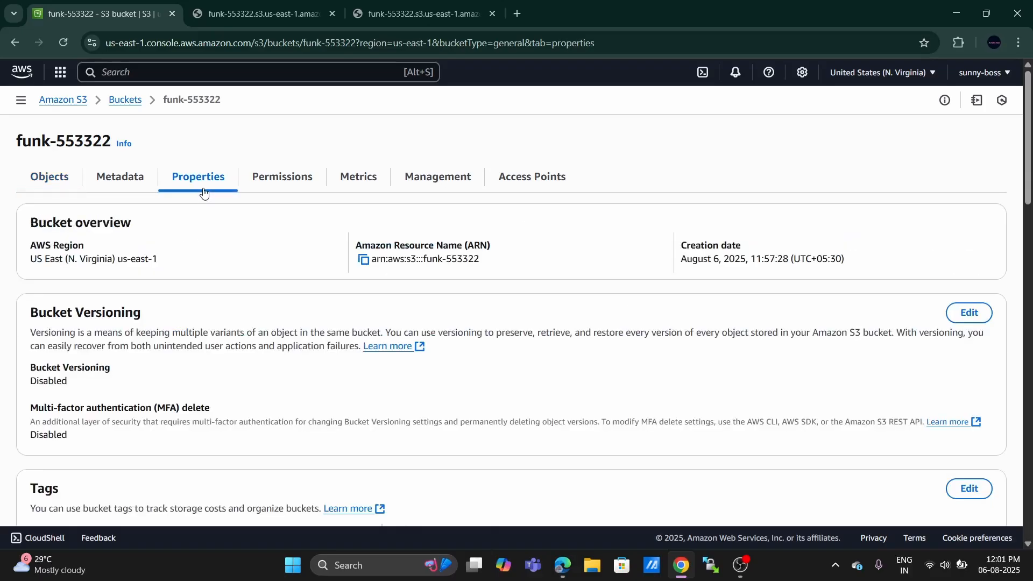
scroll(210, 328, "down", 1)
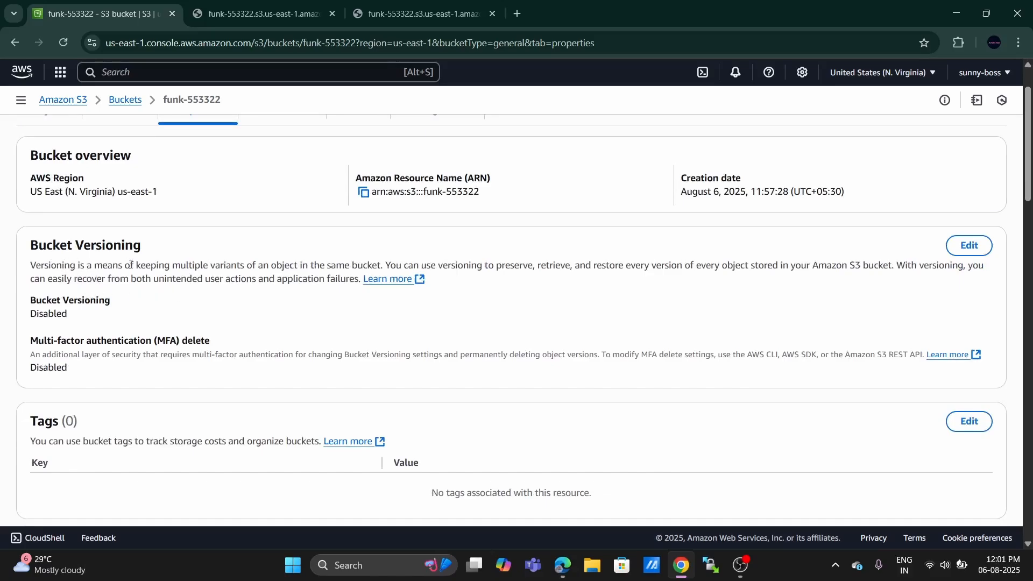
left_click(963, 247)
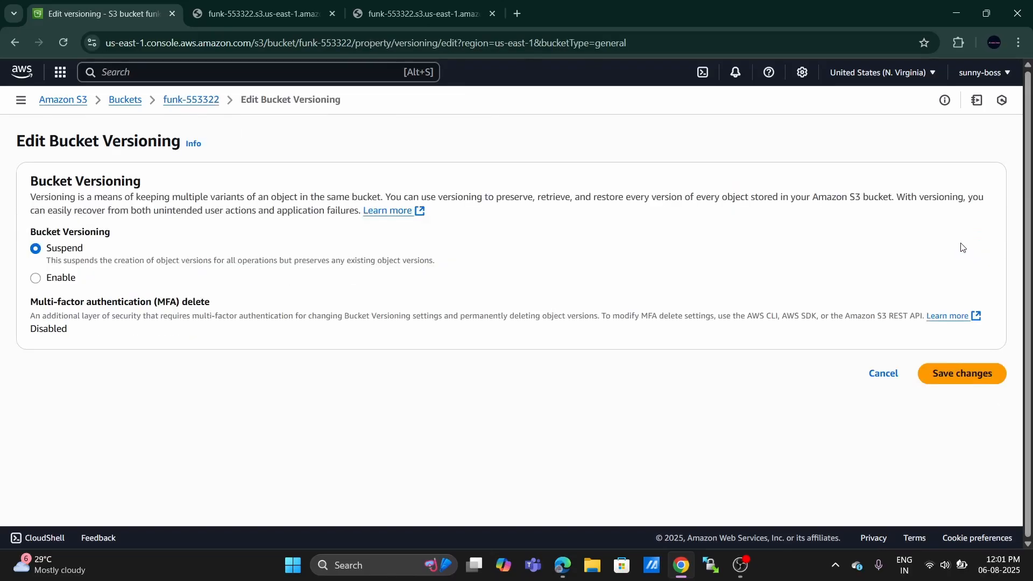
left_click(69, 285)
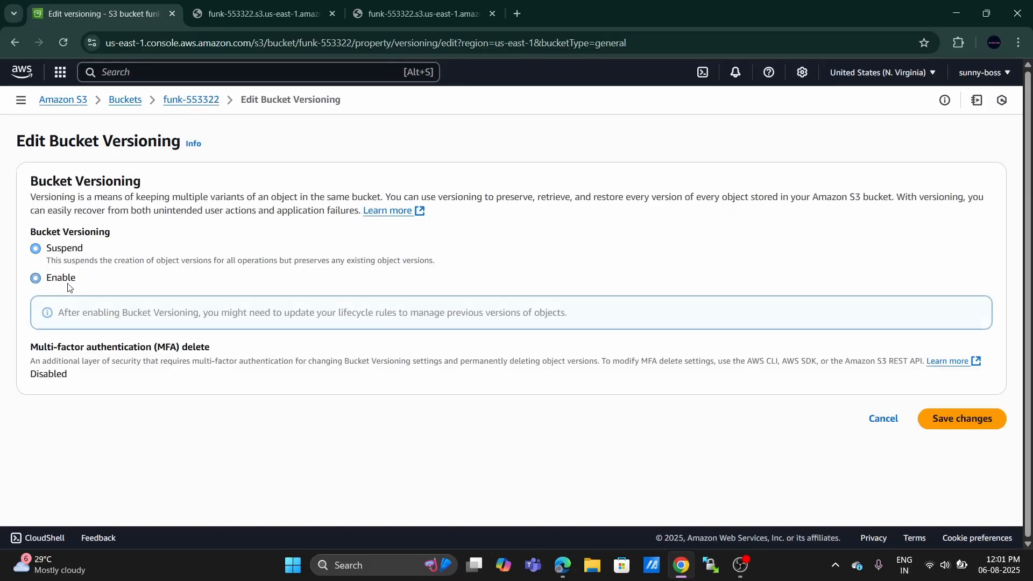
left_click(979, 428)
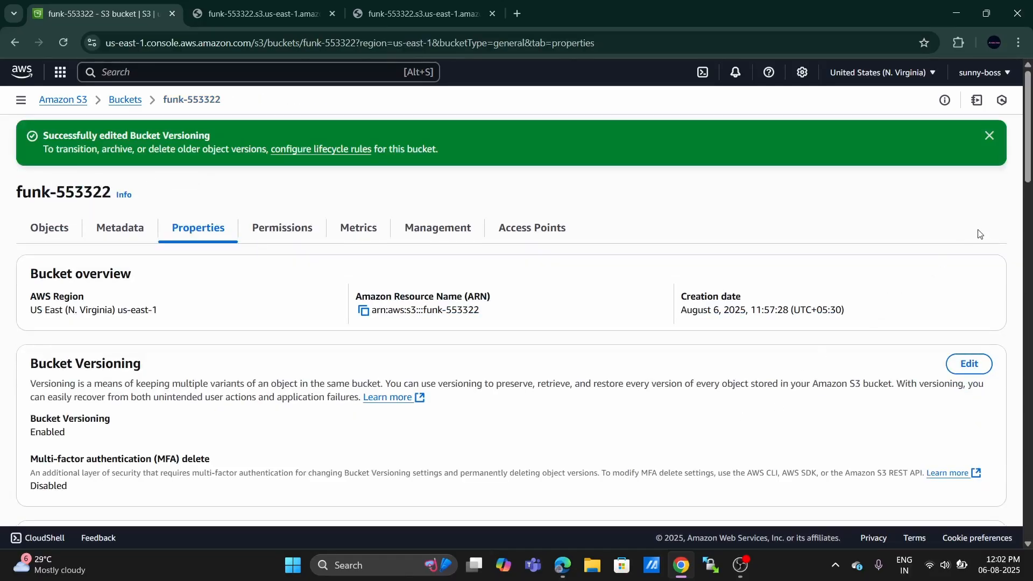
left_click(989, 136)
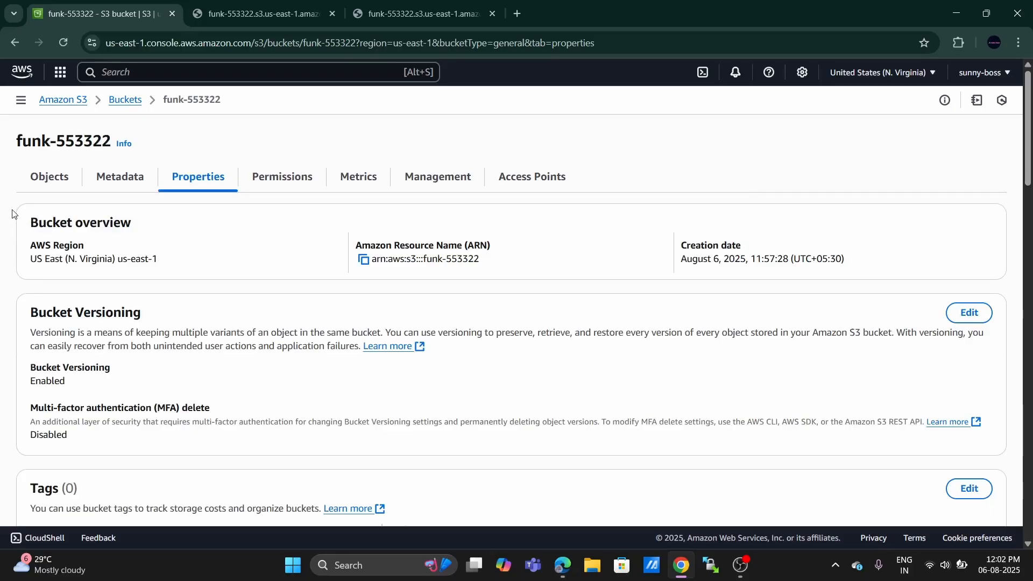
left_click(40, 183)
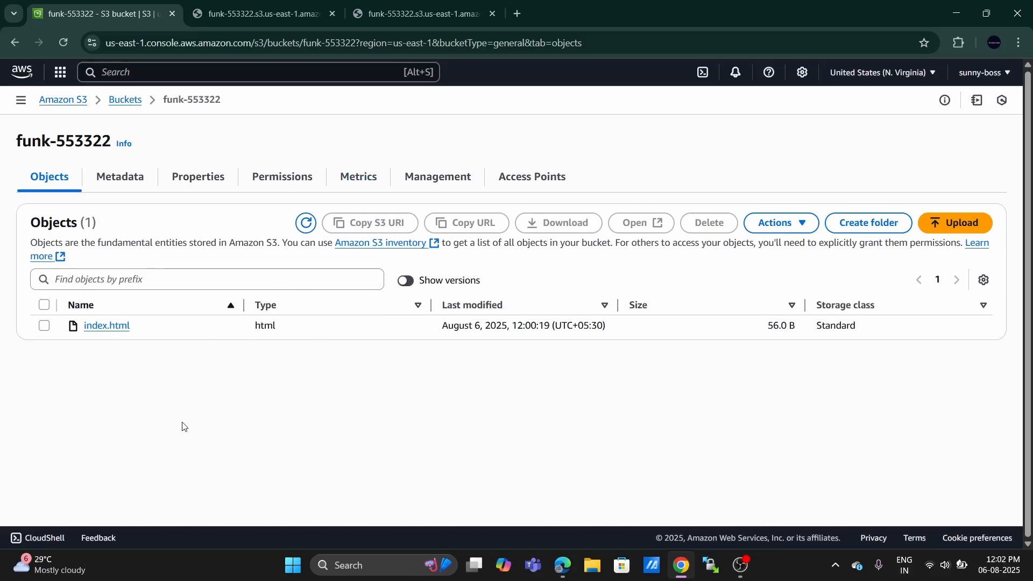
Close both opened index.html pages and briefly show the object versions in the bucket before hiding them again.
left_click(265, 14)
left_click(333, 14)
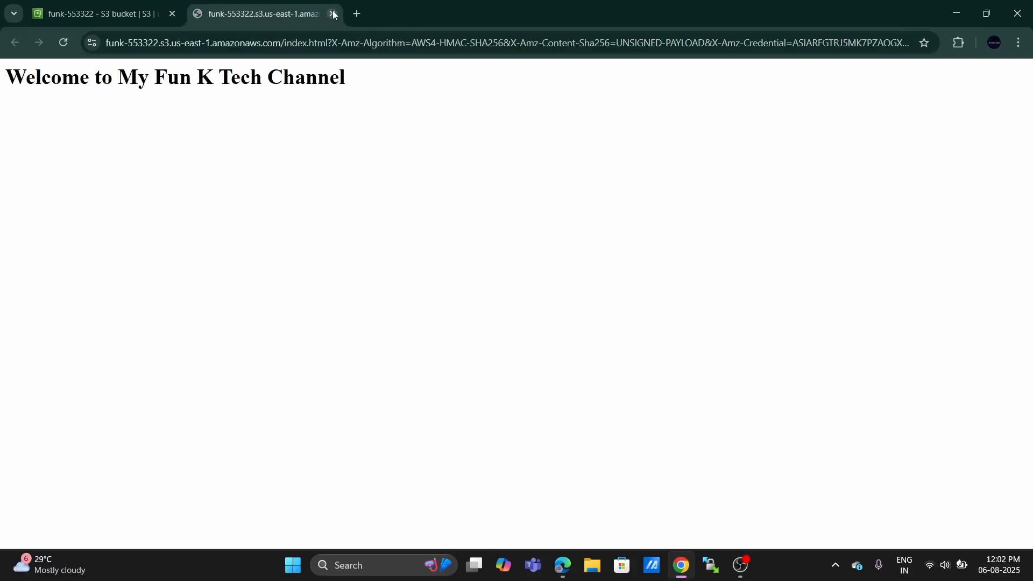
left_click(332, 13)
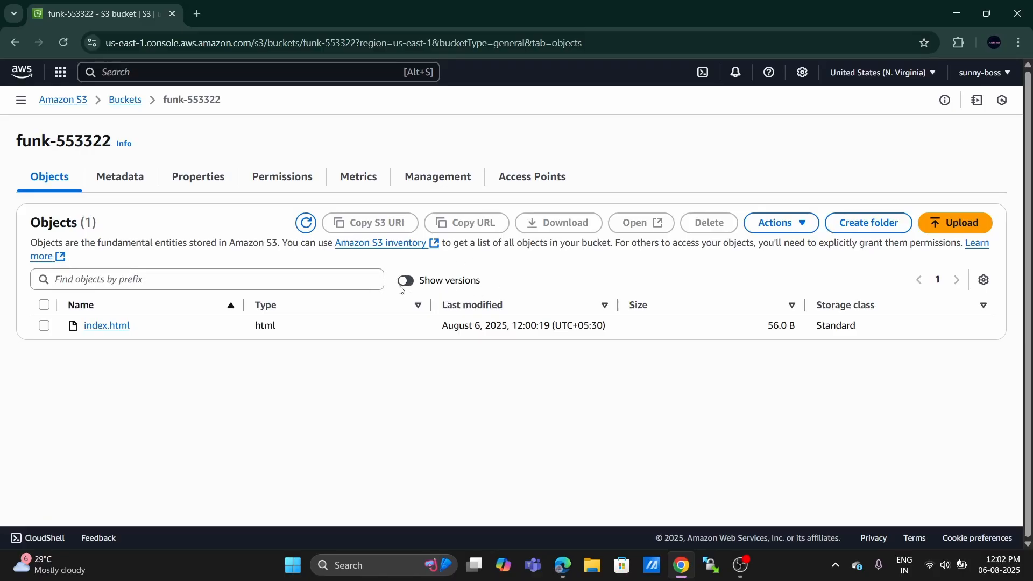
left_click(406, 285)
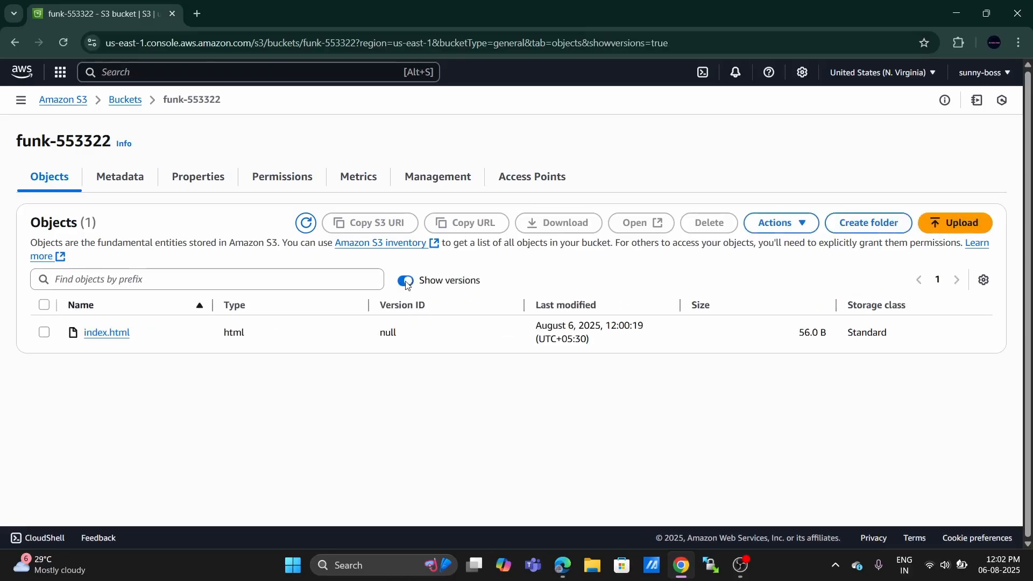
left_click(407, 285)
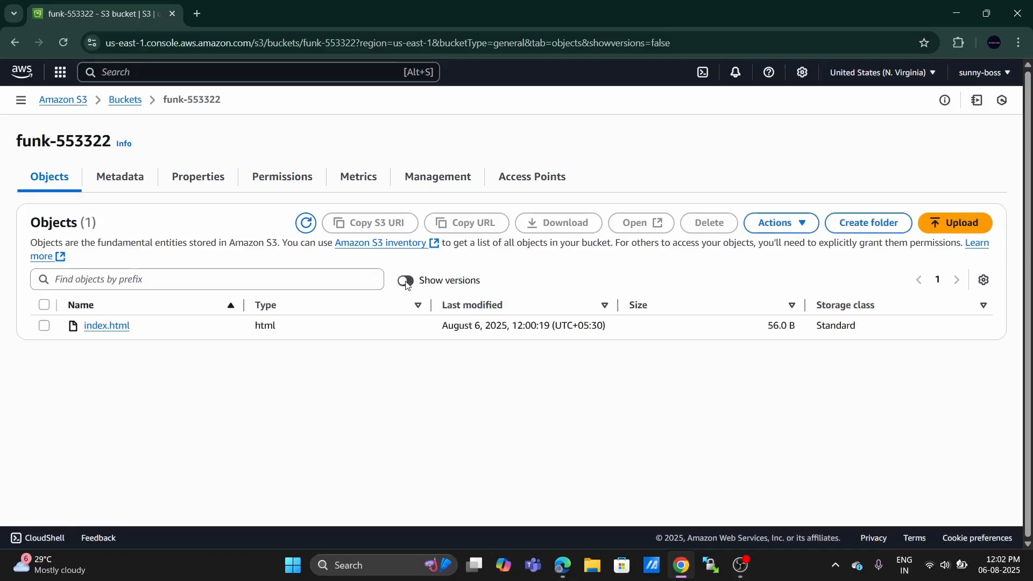
Upload the edited index file from the Pictures folder to the bucket and close the upload status page.
left_click(944, 232)
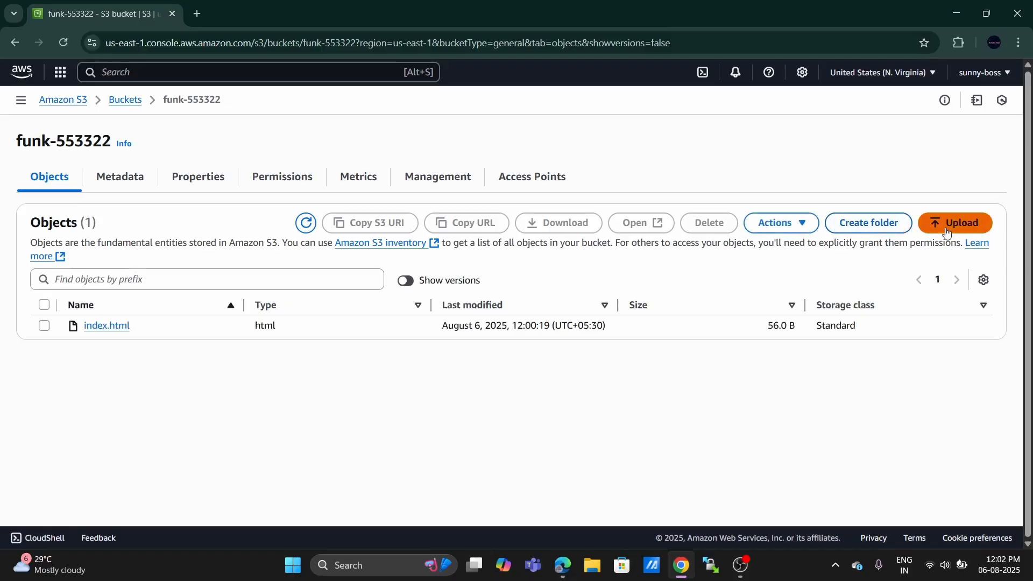
left_click(874, 254)
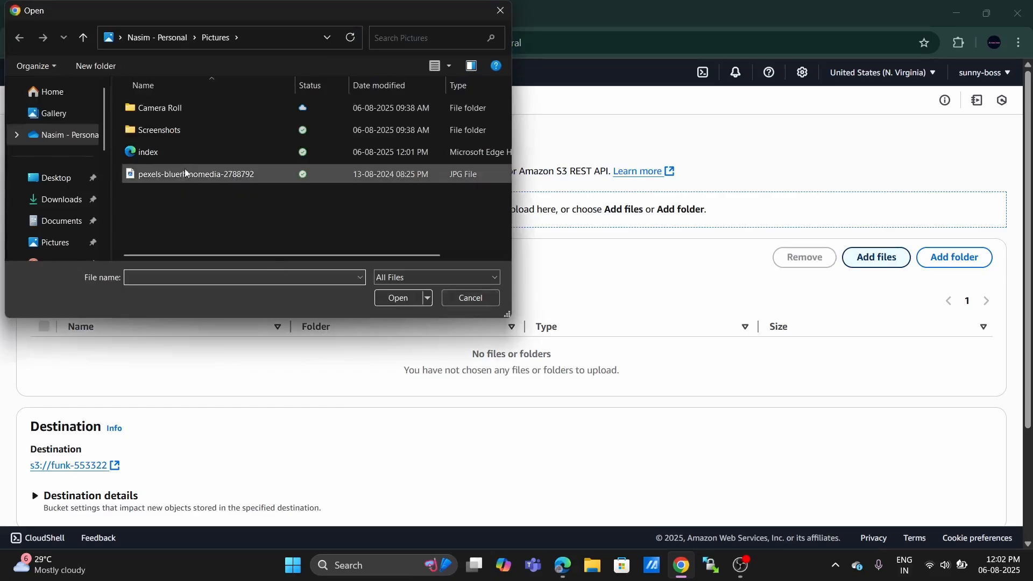
left_click(189, 154)
left_click(385, 298)
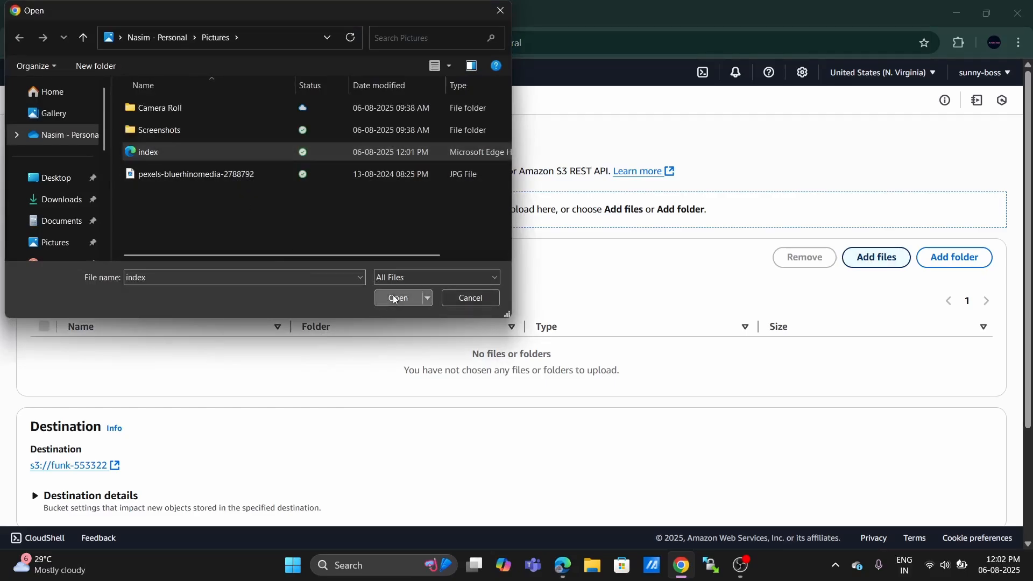
scroll(473, 334, "down", 2)
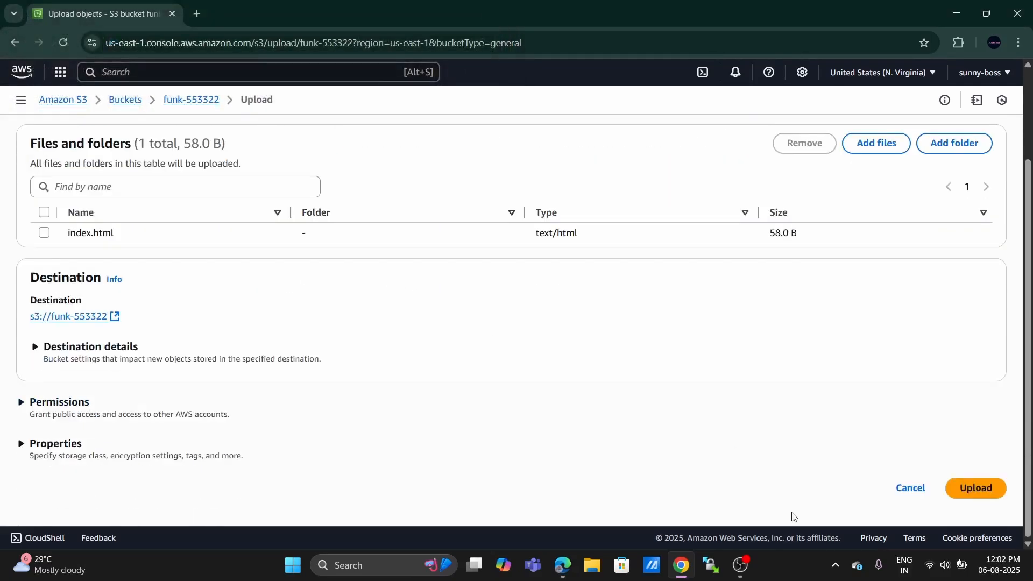
left_click(997, 490)
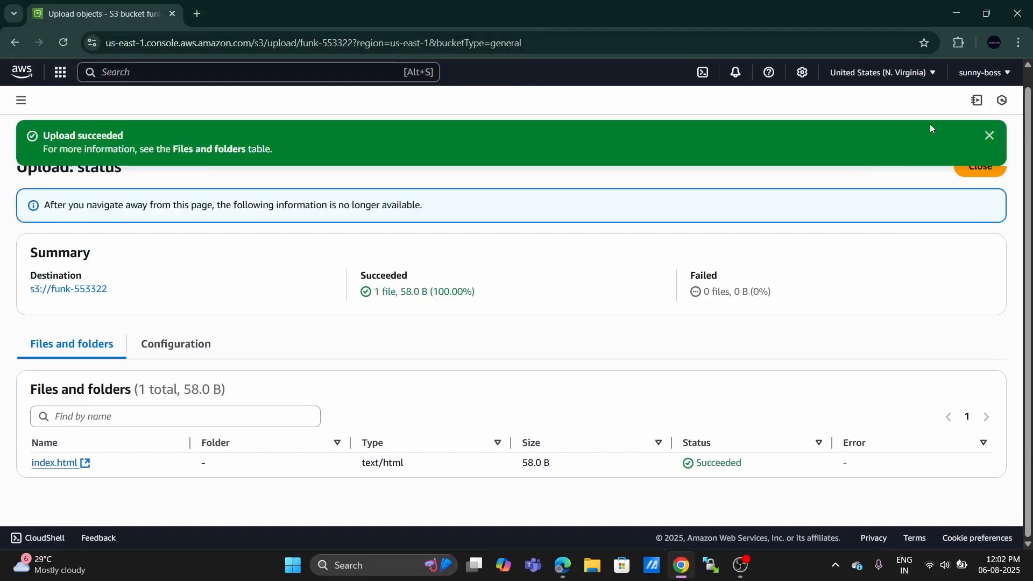
left_click(991, 136)
left_click(990, 138)
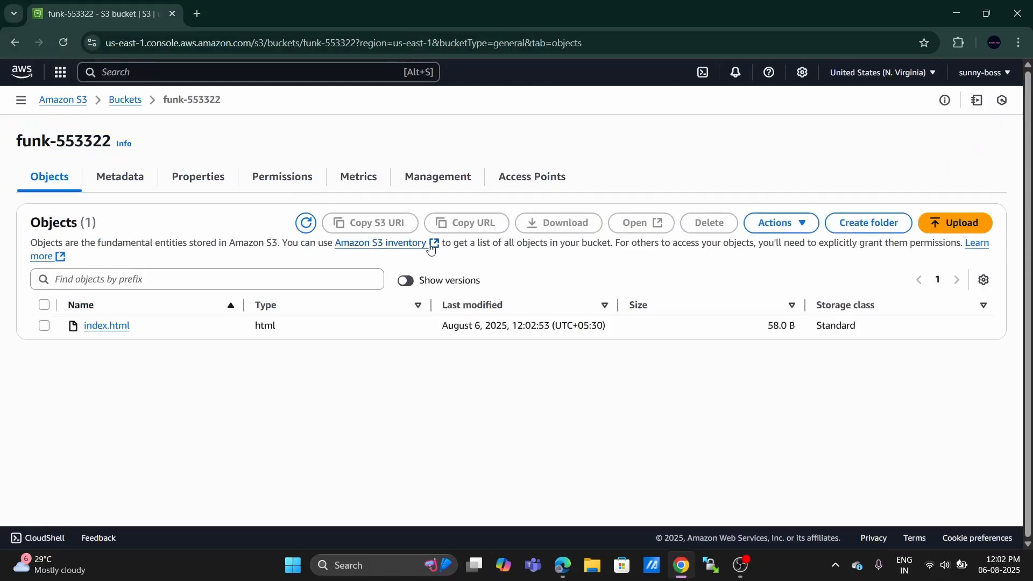
Refresh the object list, open the newly uploaded index.html to check its heading, and return to the bucket.
left_click(306, 223)
left_click(44, 326)
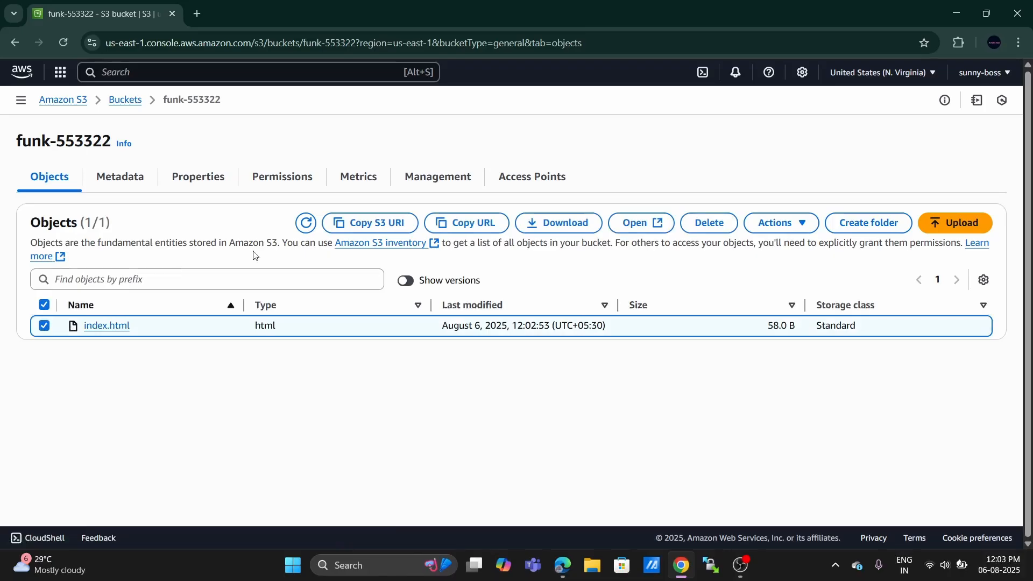
left_click(649, 223)
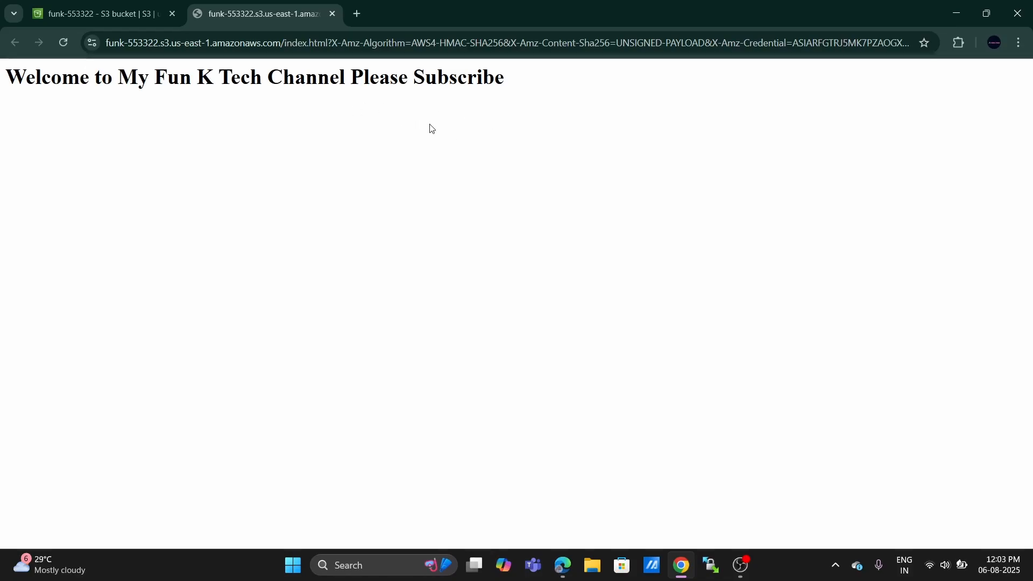
left_click(77, 14)
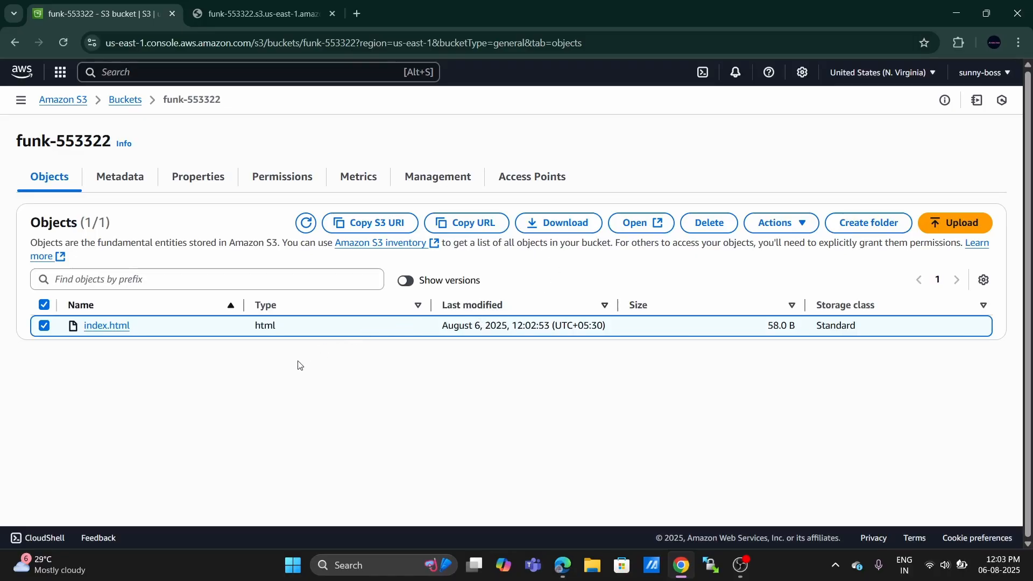
Show the object versions, open the older index.html with version ID null to check its heading, and return to the bucket.
left_click(45, 326)
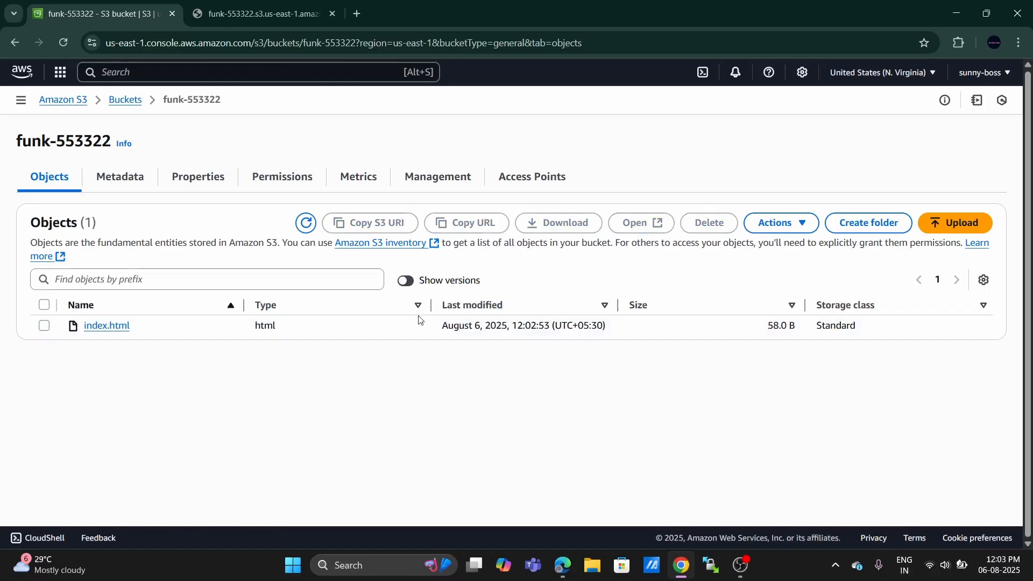
left_click(404, 284)
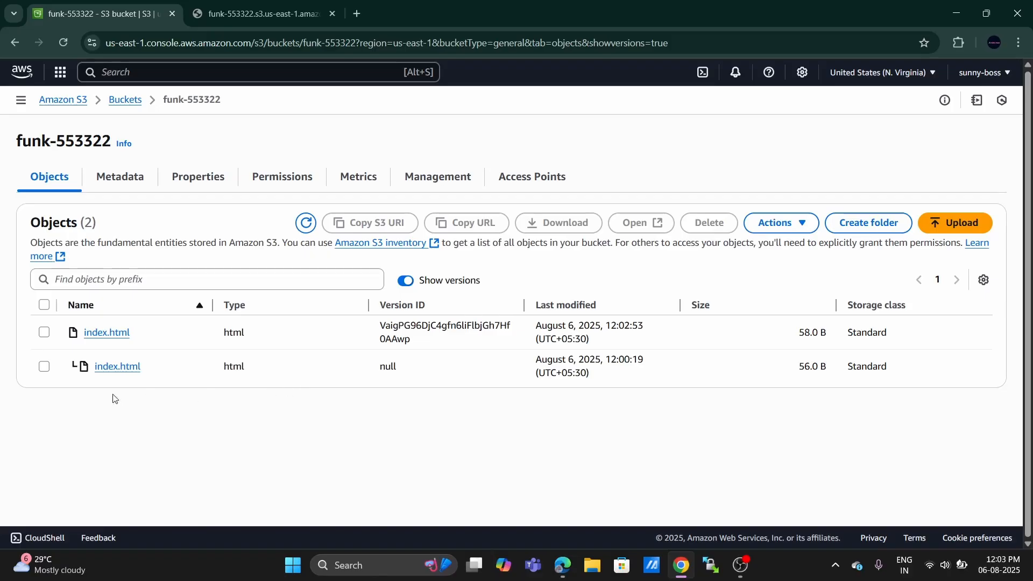
left_click(44, 372)
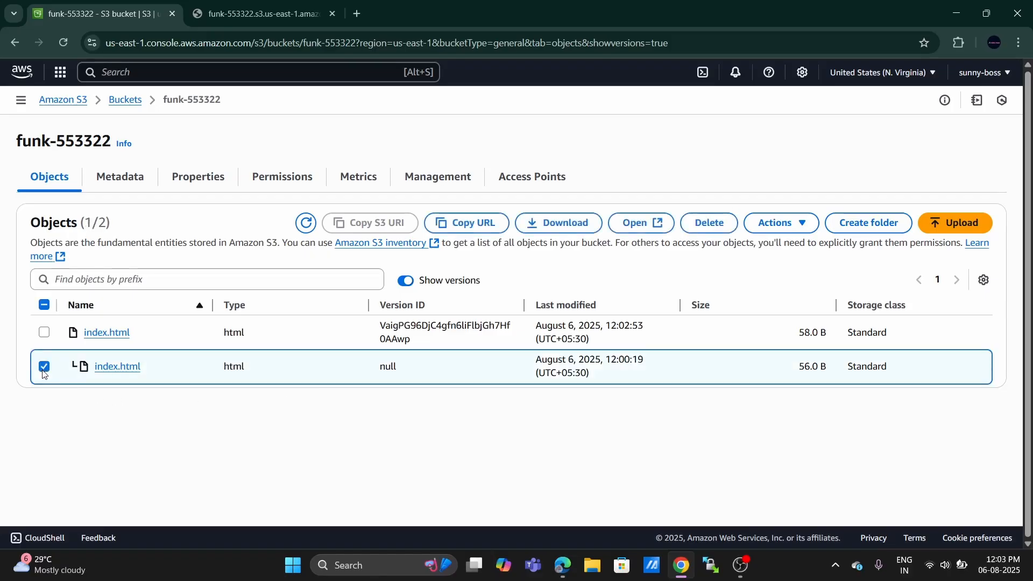
left_click(633, 236)
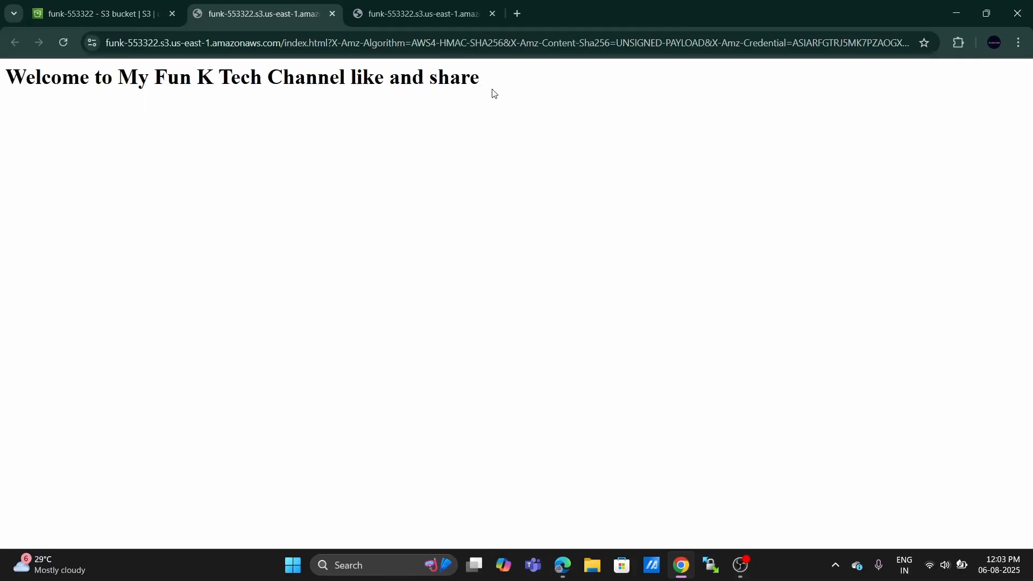
left_click(118, 14)
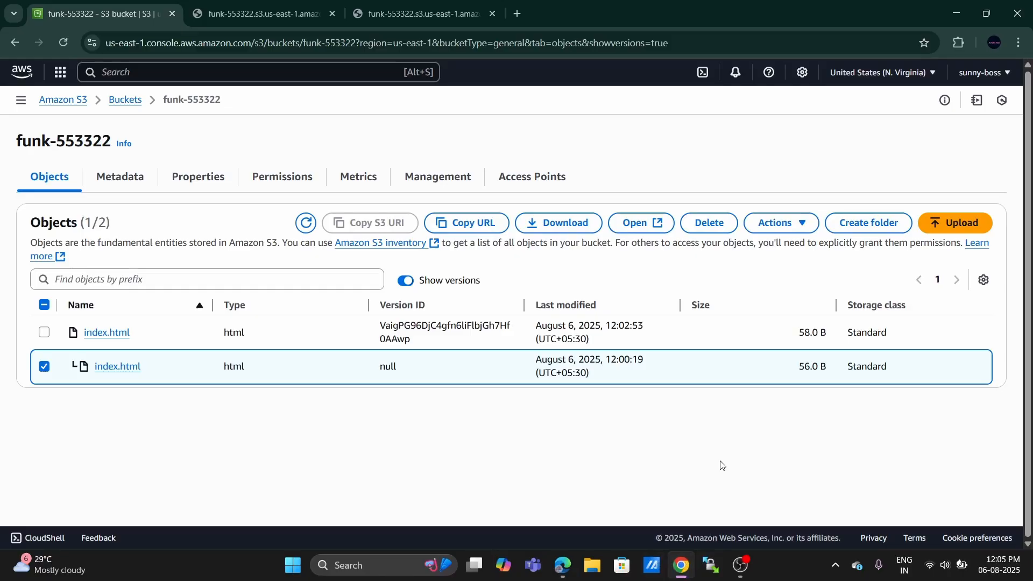
Switch to Notepad's untitled notes and add the line "aws console stataic website hai ya dynamic website" at the end.
key("super")
type("note")
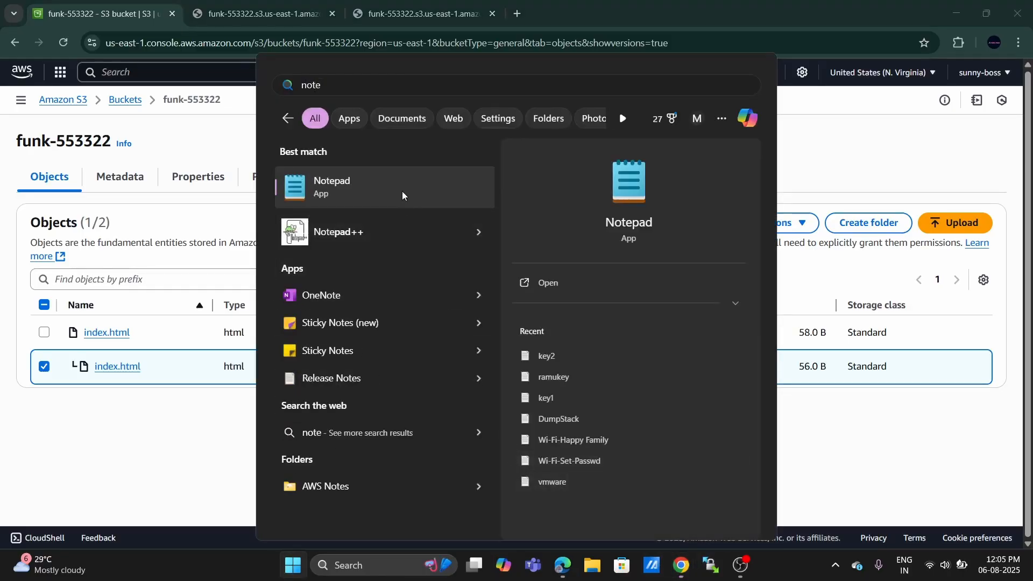
left_click(403, 193)
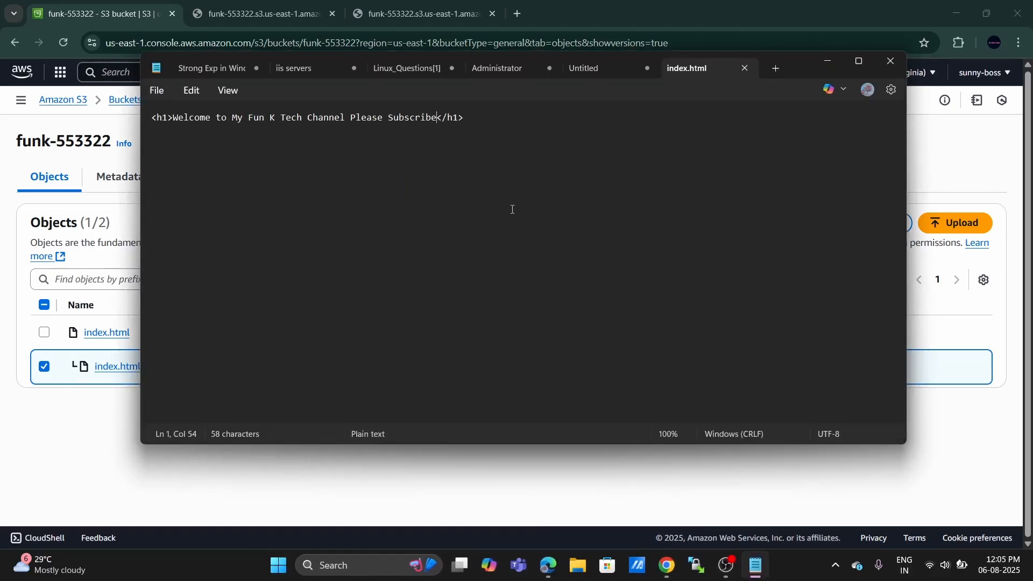
left_click(599, 64)
key("Return")
key("Return")
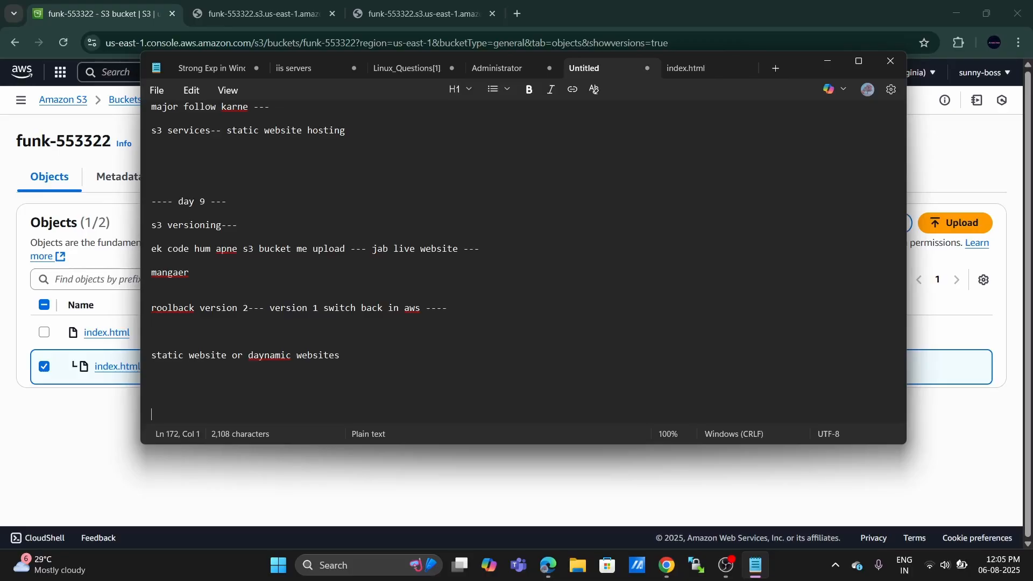
key("Up")
type("aws console ")
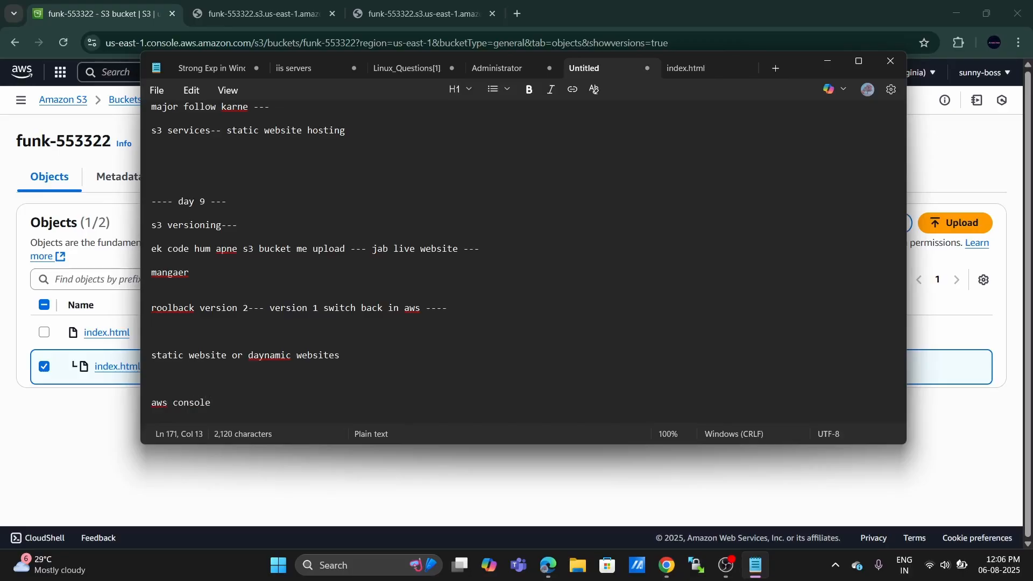
type("stataic website hai y")
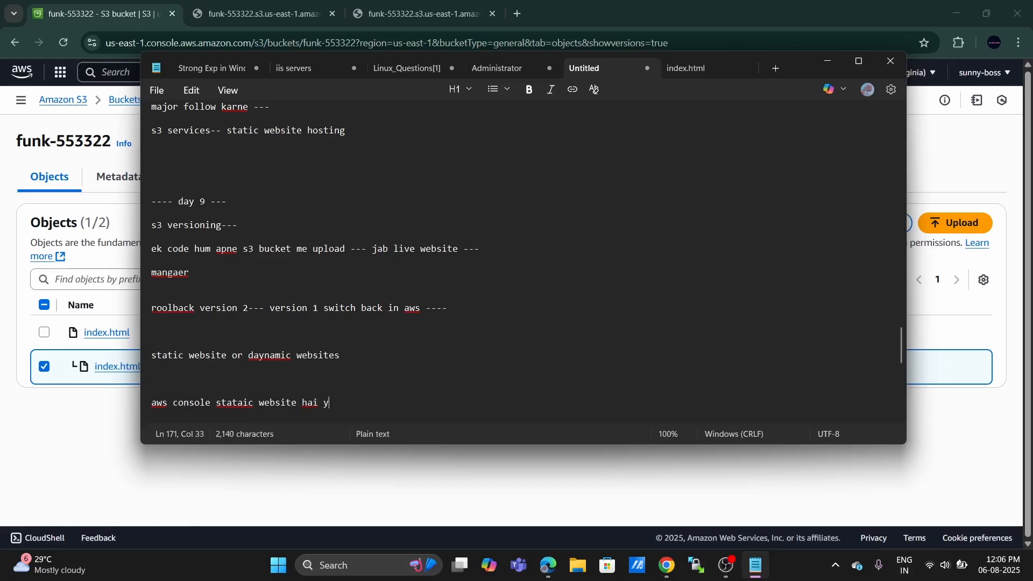
type("a dynamic website")
List MakeMyTrip, Netflix, times of india and fli[kart on separate lines below the website question, and minimize the notes.
key("Return")
key("Return")
type("m")
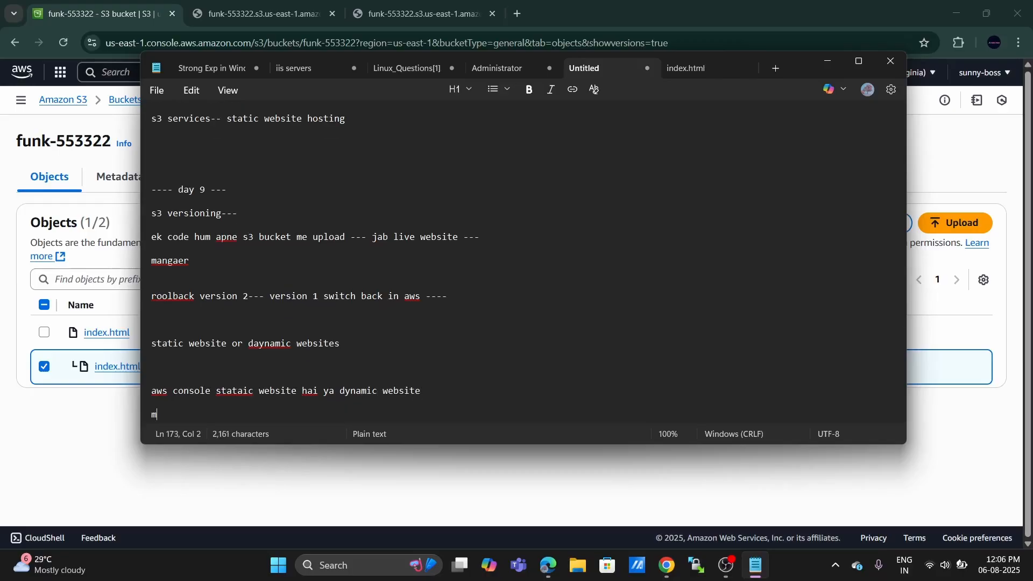
type("akemytrip")
key("Return")
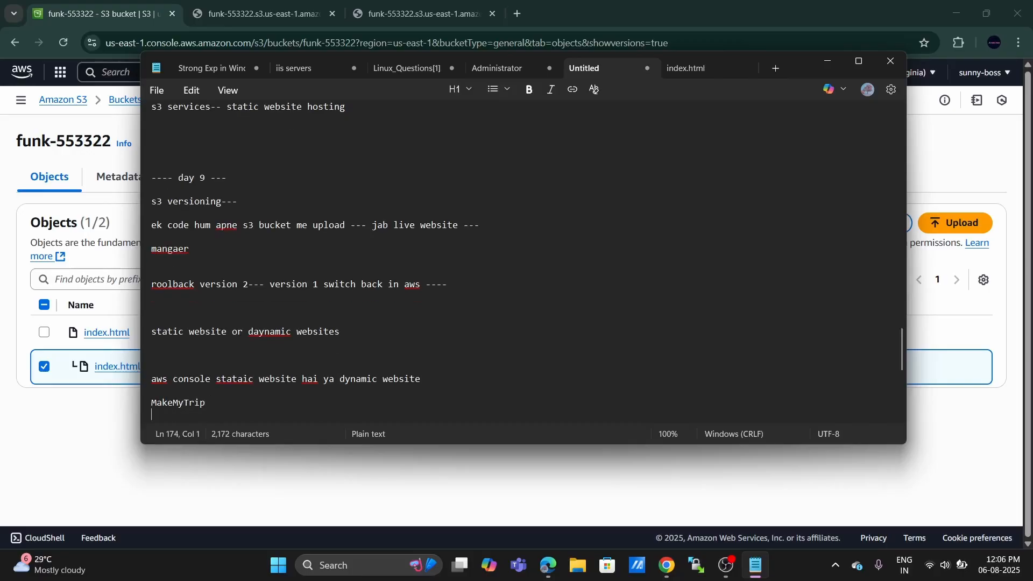
type("netflix")
key("Return")
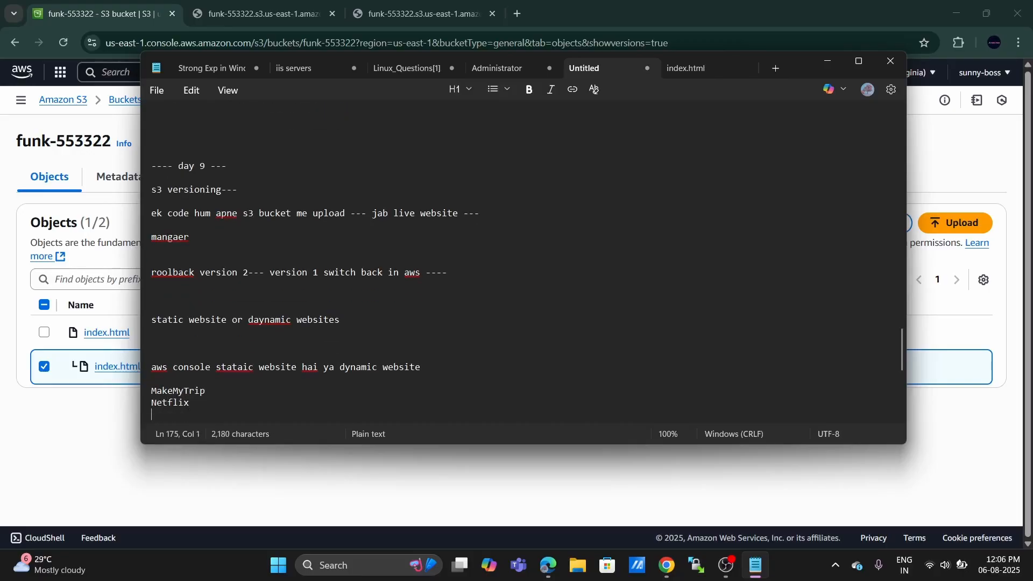
type("times ")
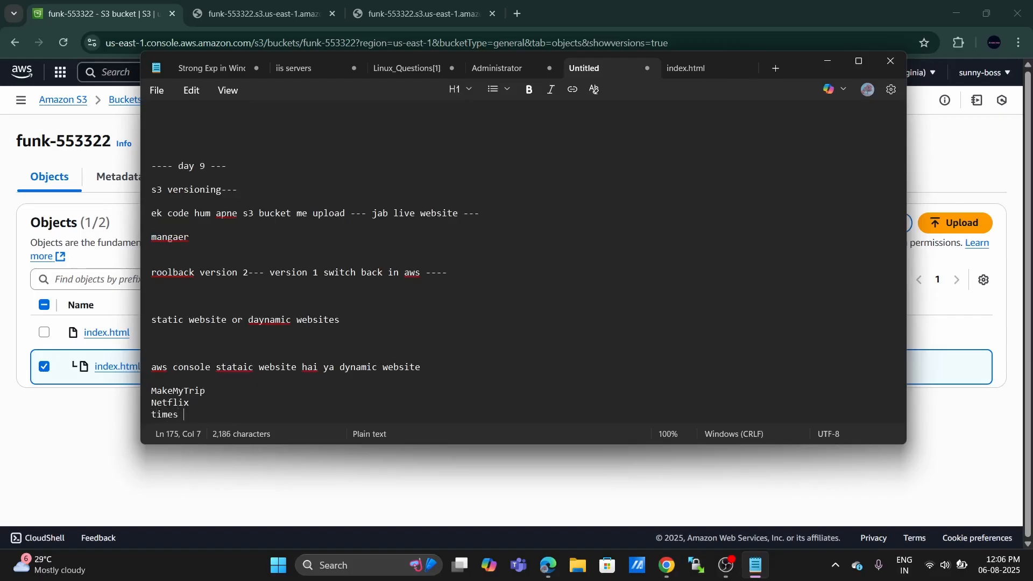
type("of india")
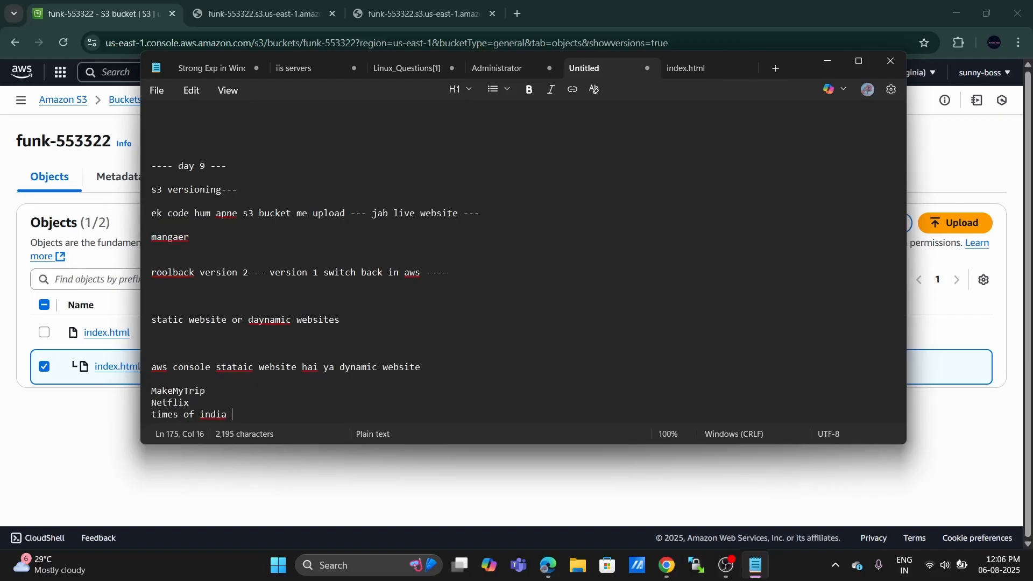
key("Return")
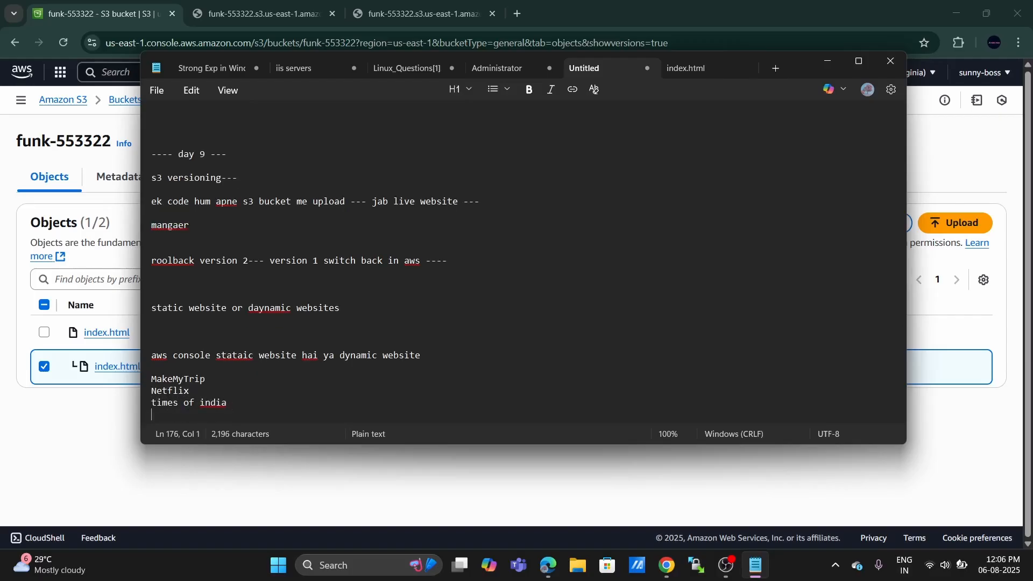
type("fli[kart")
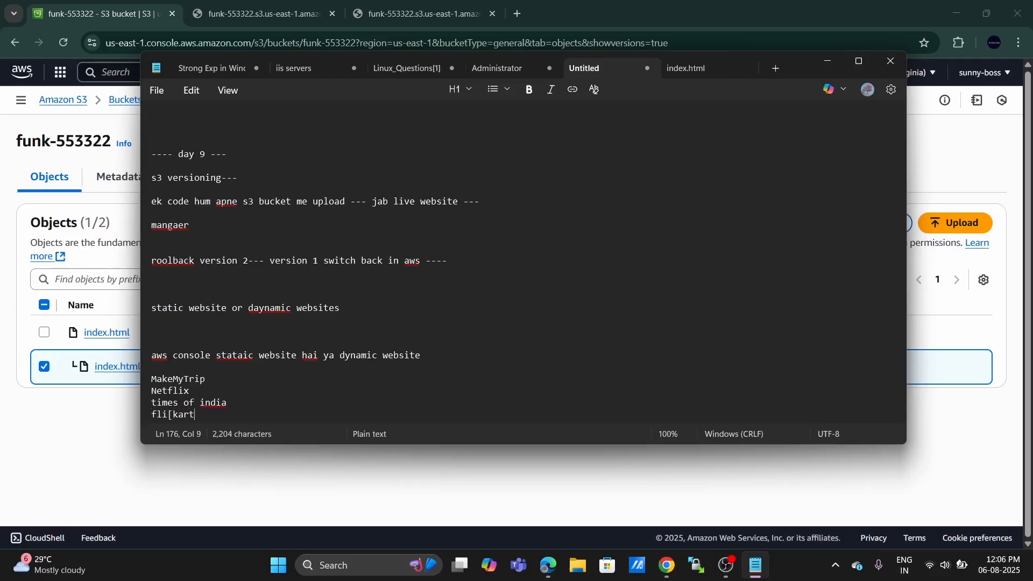
key("Return")
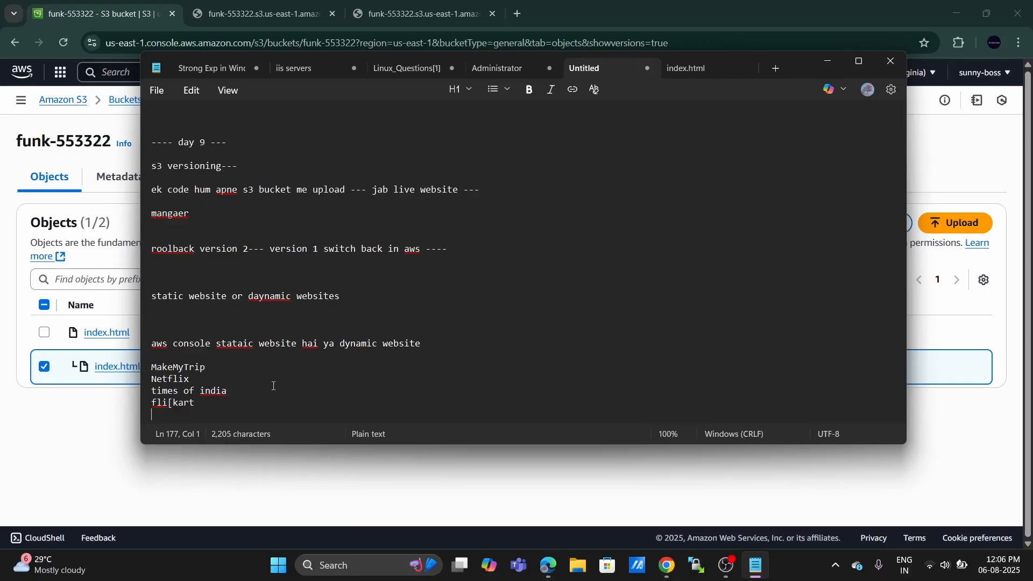
key("Return")
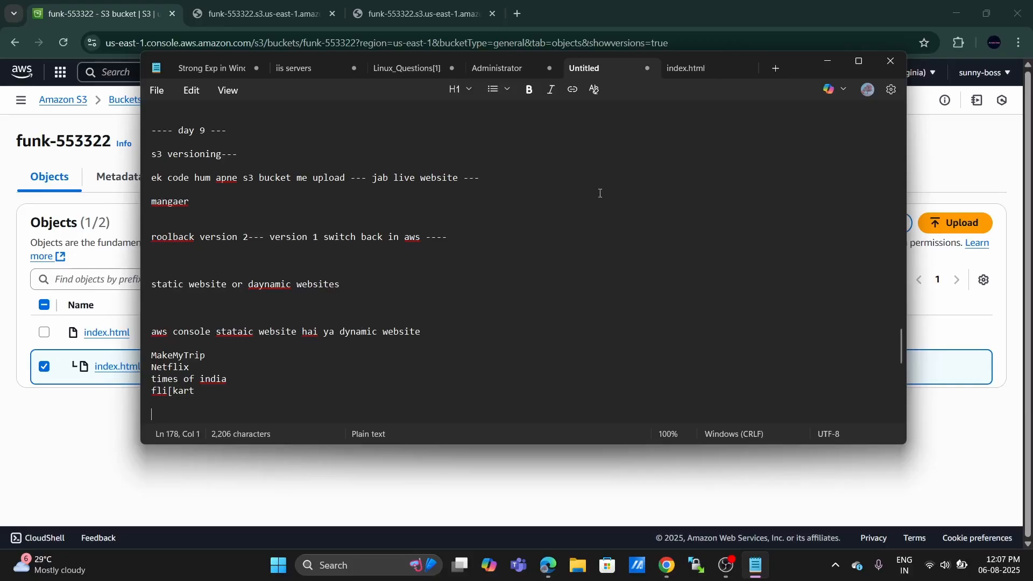
left_click(831, 66)
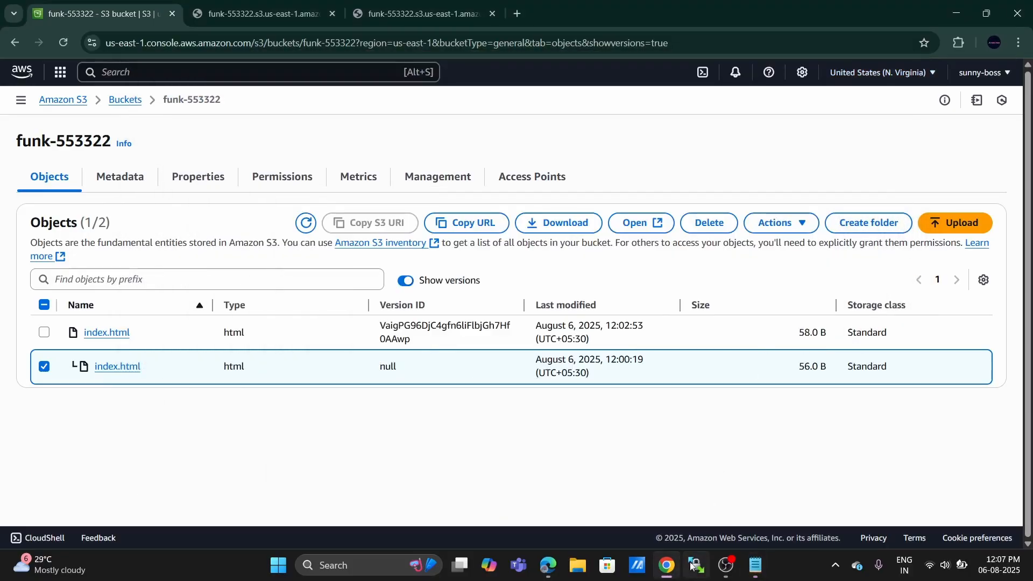